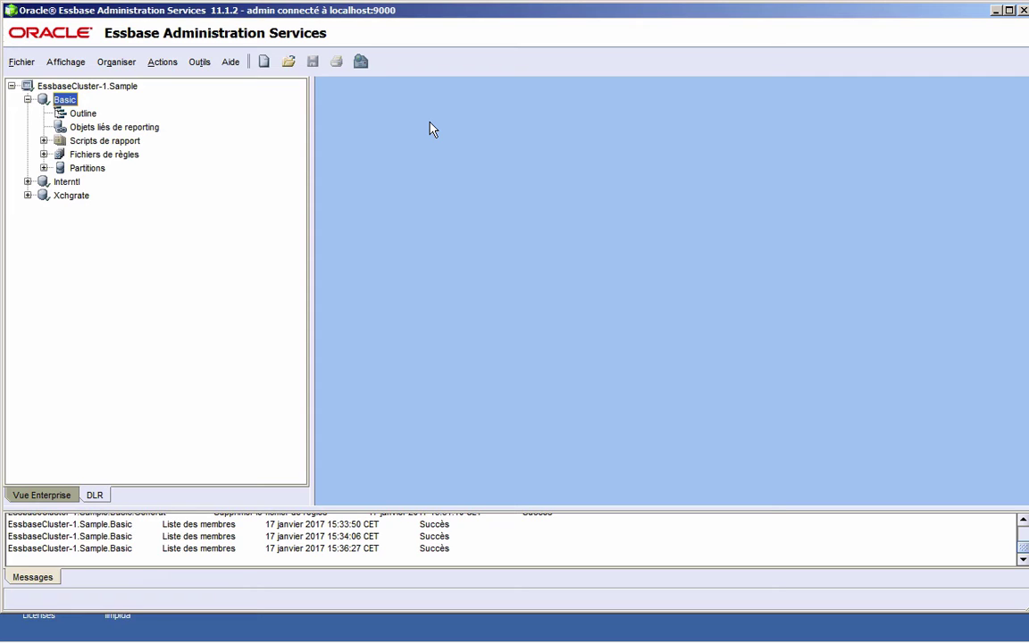
click(25, 63)
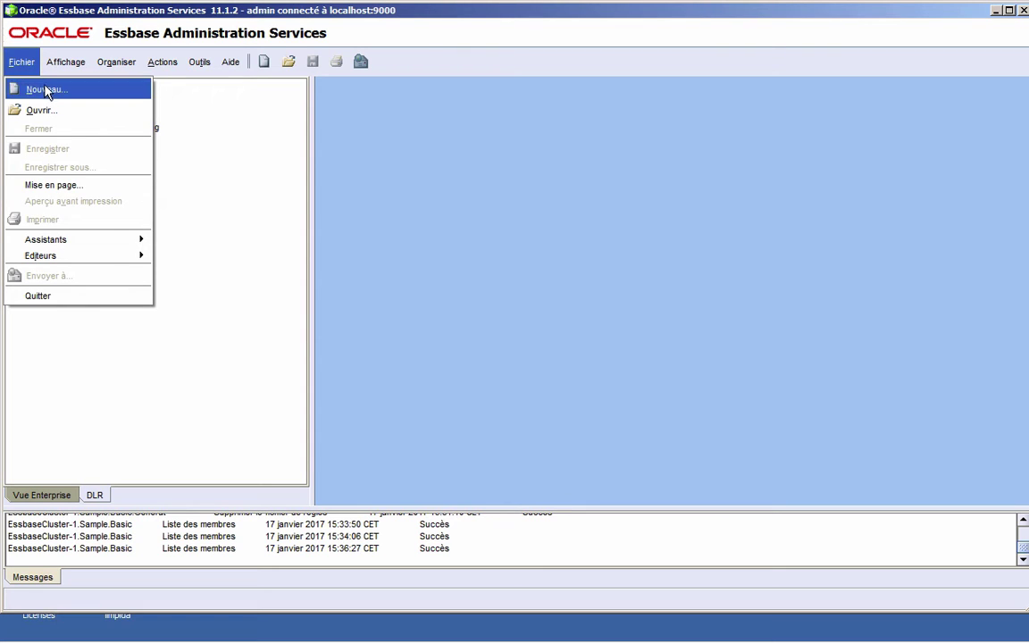
click(46, 90)
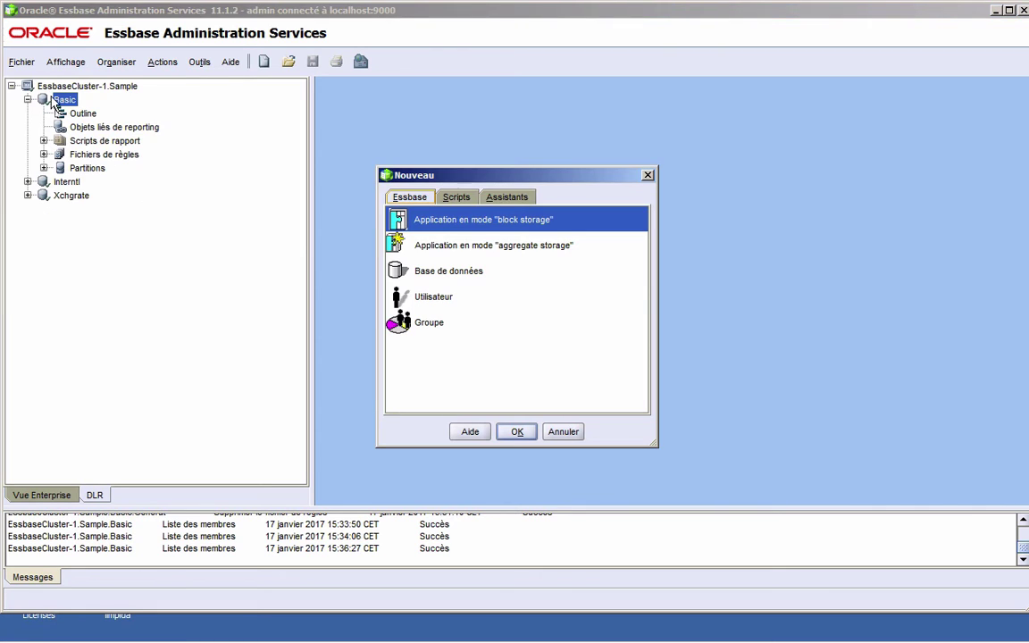
click(456, 198)
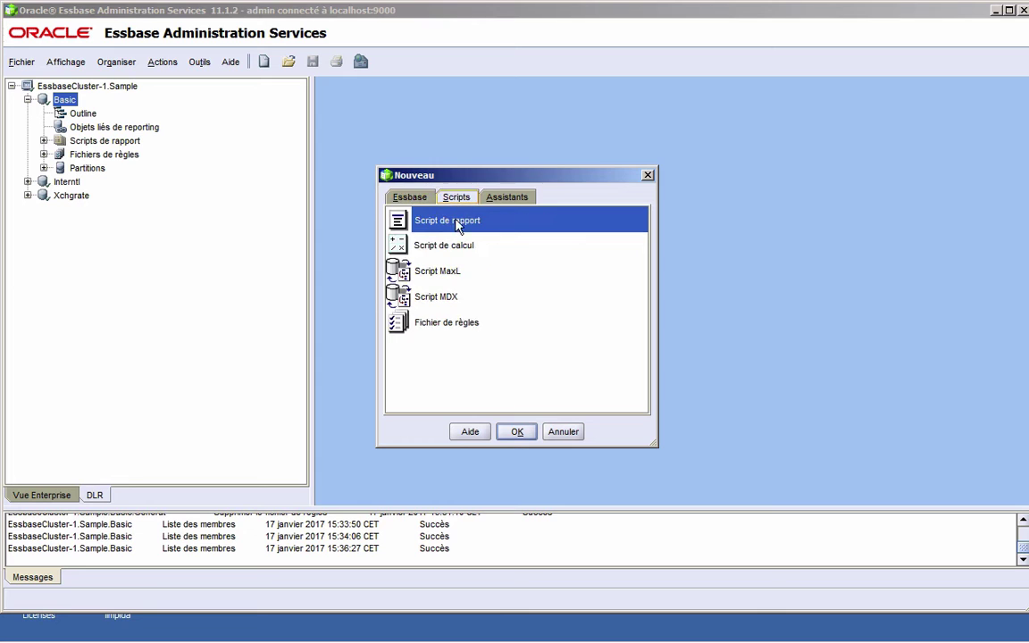
click(457, 327)
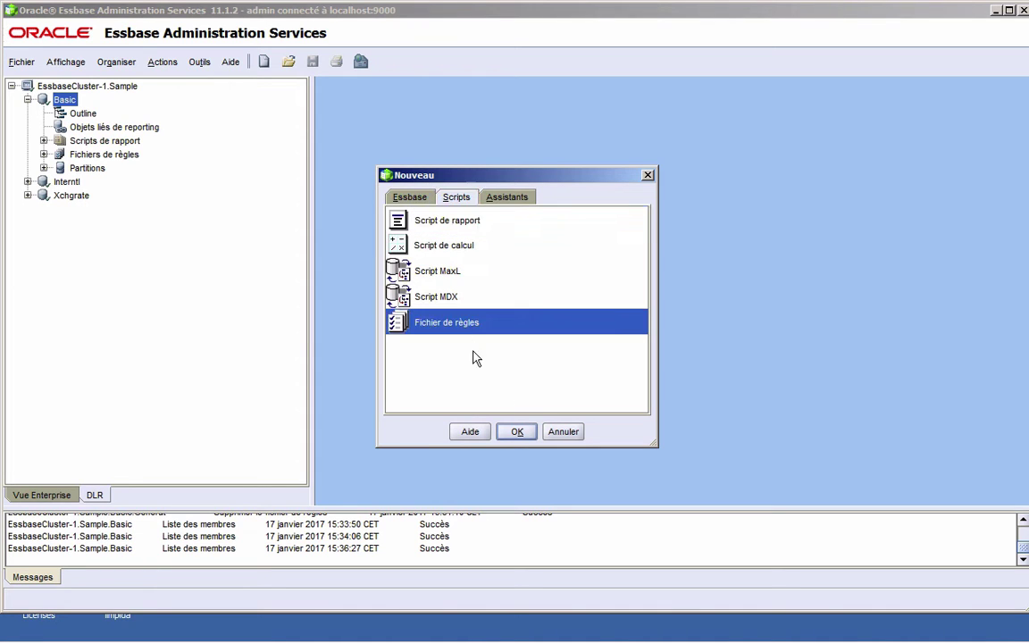
click(525, 434)
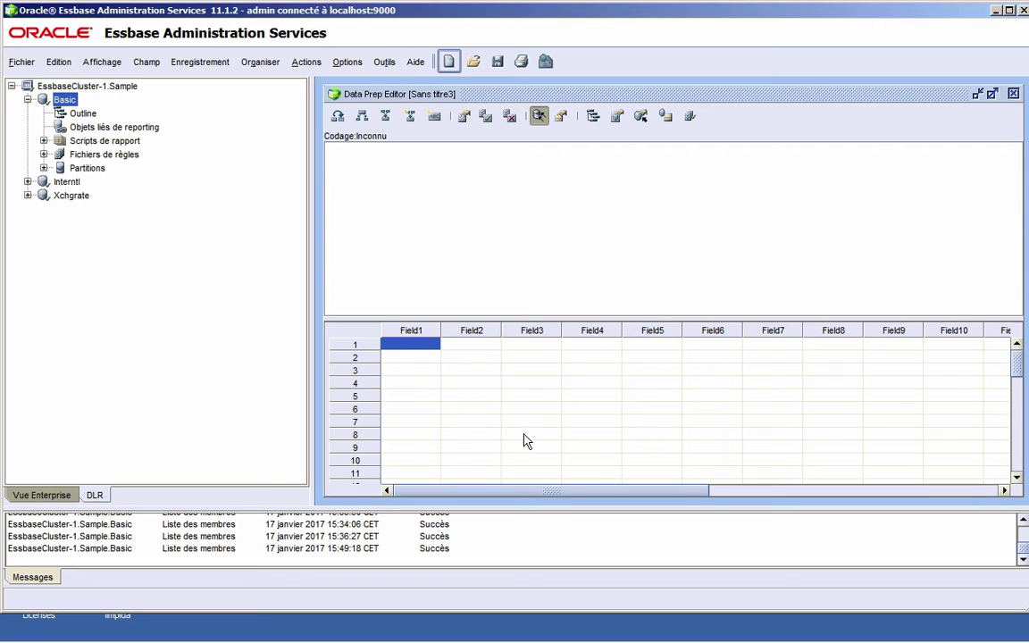
click(1014, 93)
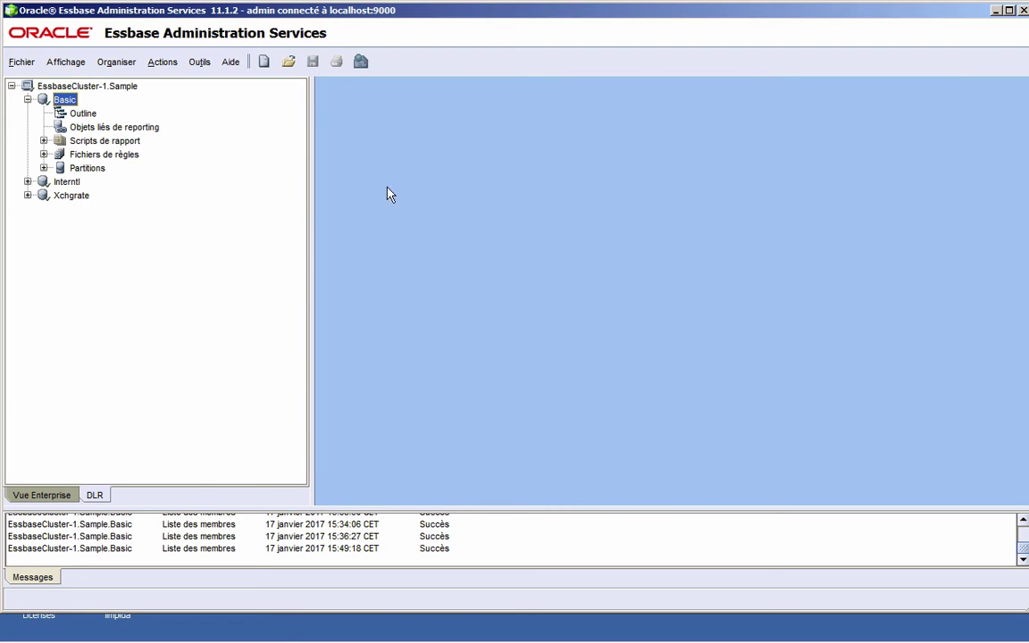
- Create a rules file under the Basic database and load Genref.txt from the Data_source folder of the file system as its data file
right_click(109, 161)
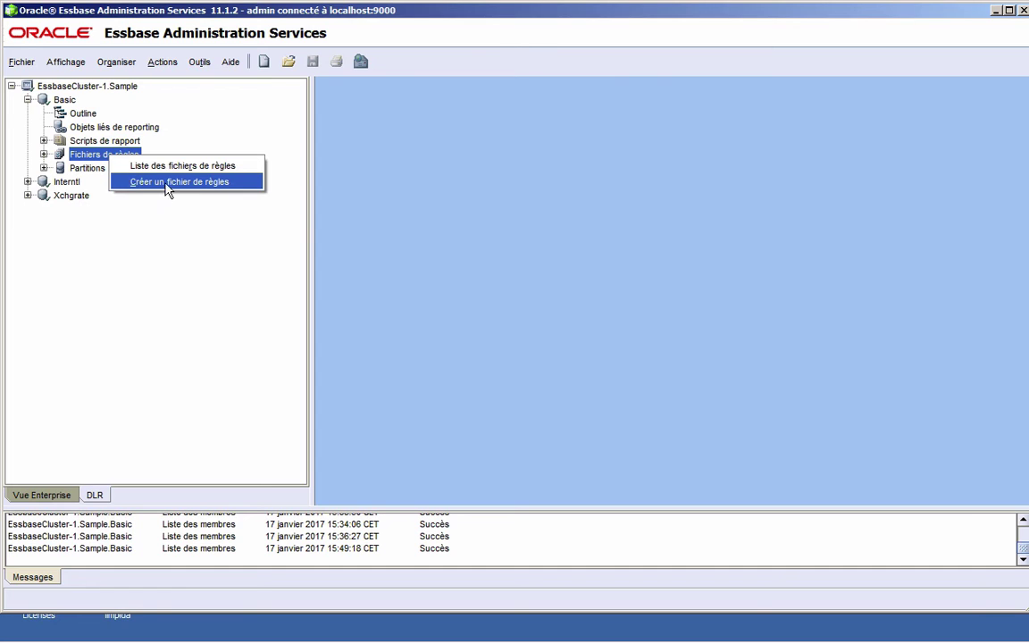
click(130, 182)
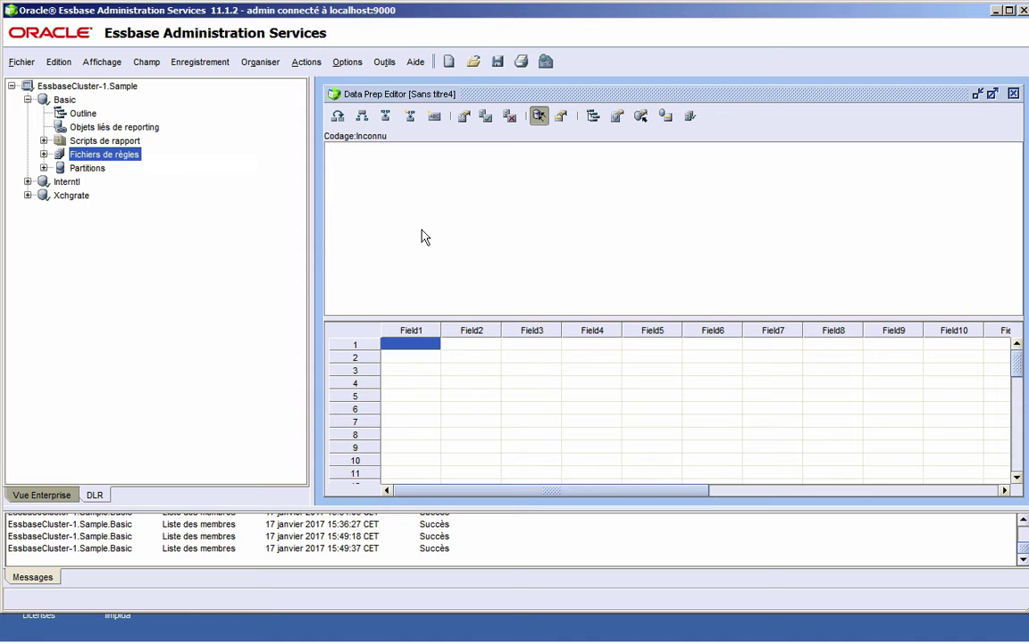
click(20, 63)
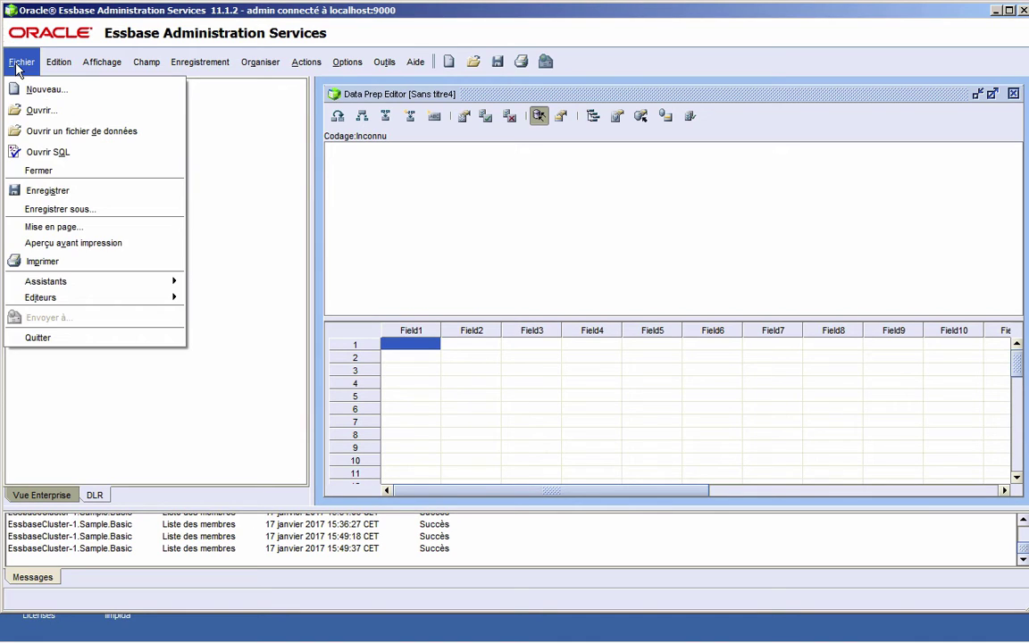
click(54, 131)
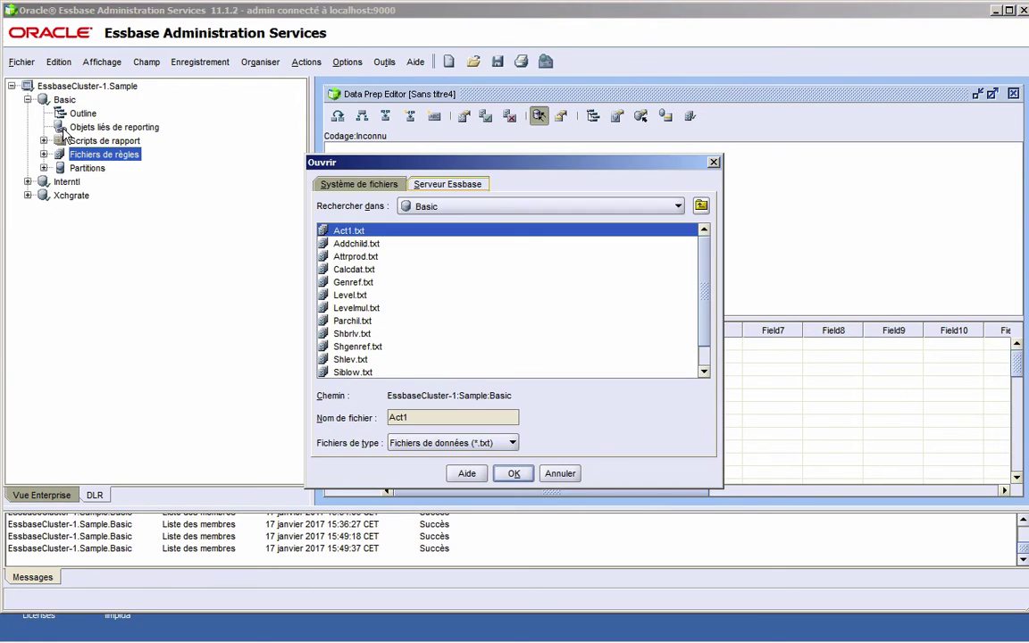
click(361, 188)
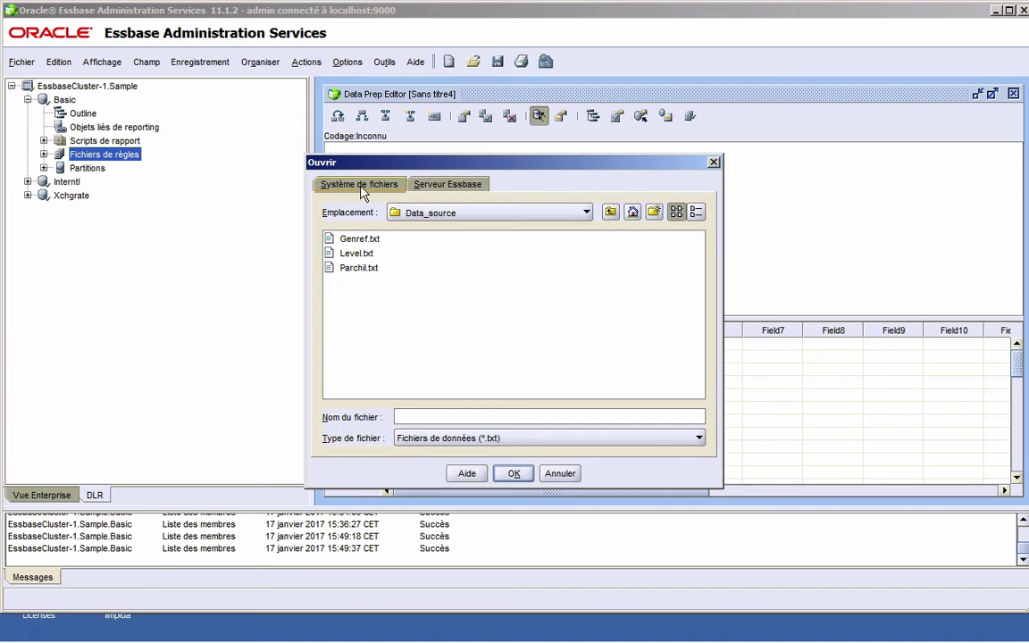
click(411, 215)
click(412, 216)
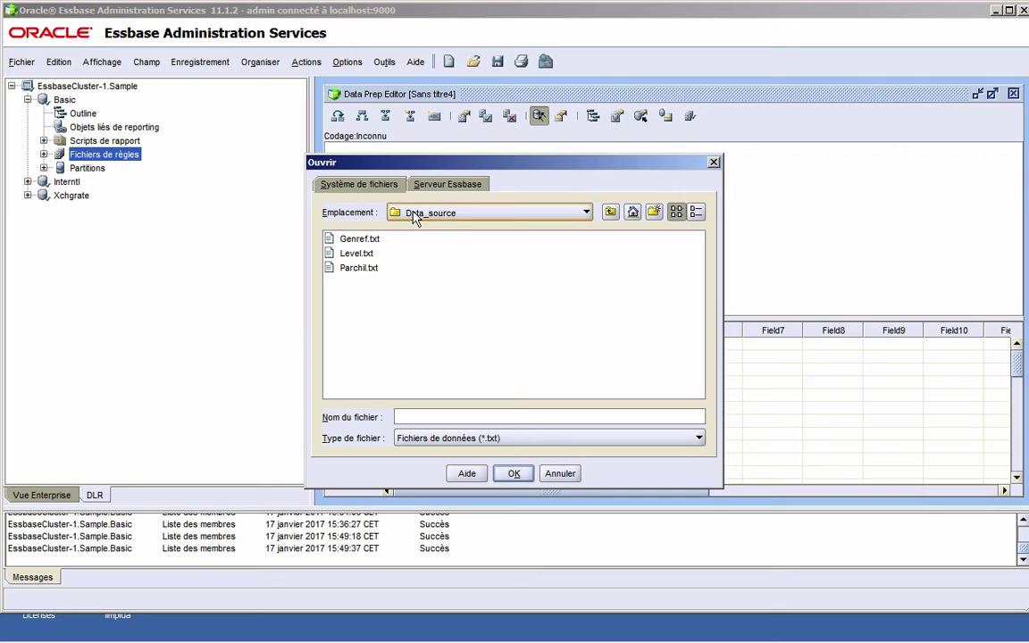
click(361, 240)
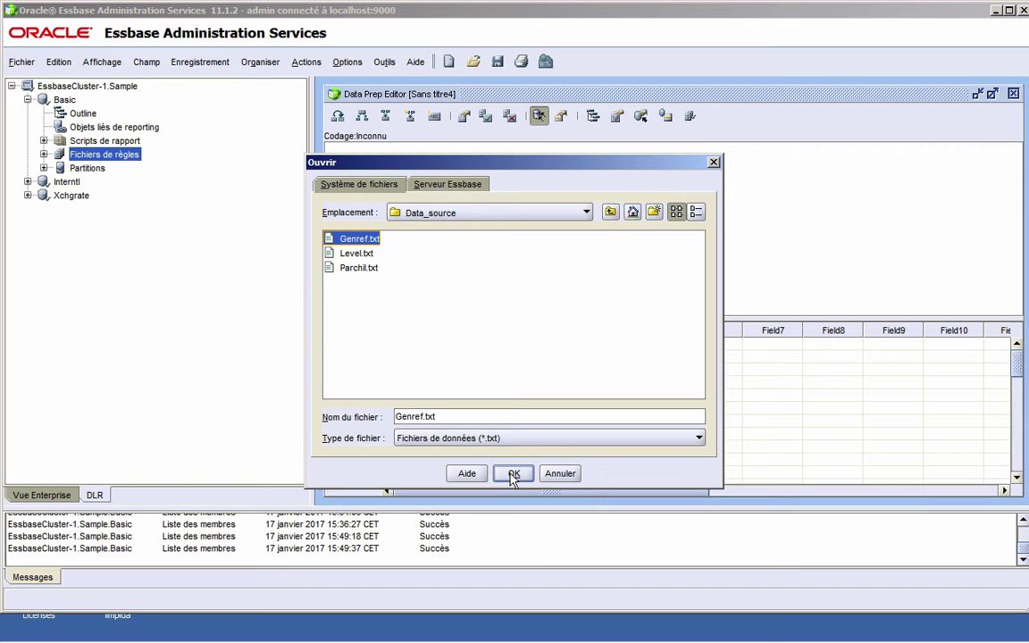
click(514, 476)
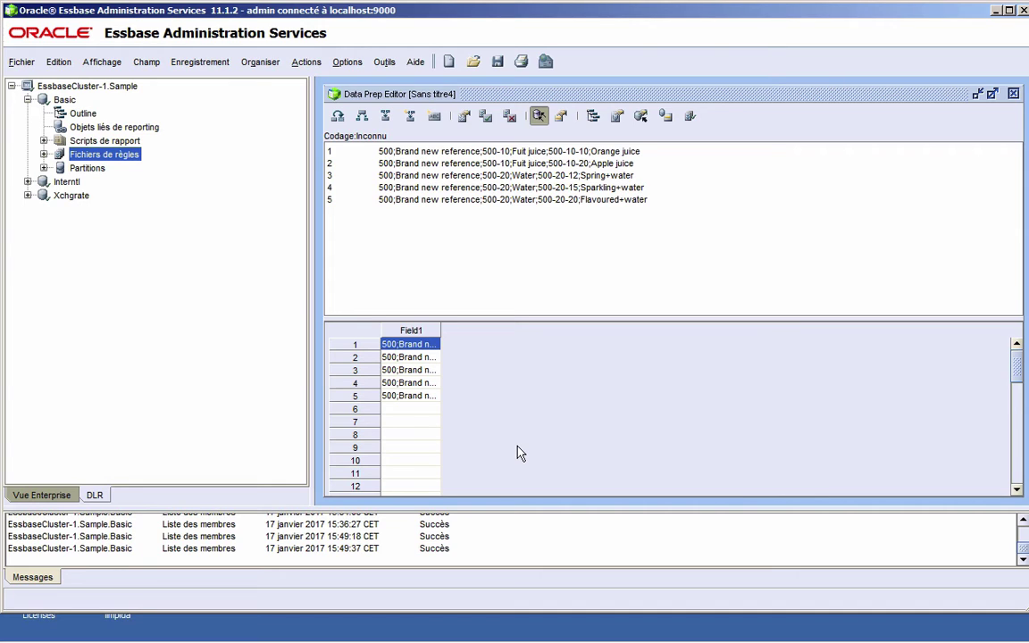
- Switch the rules file to dimension build fields and associate it with the outline of the Sample application's Basic database
click(564, 123)
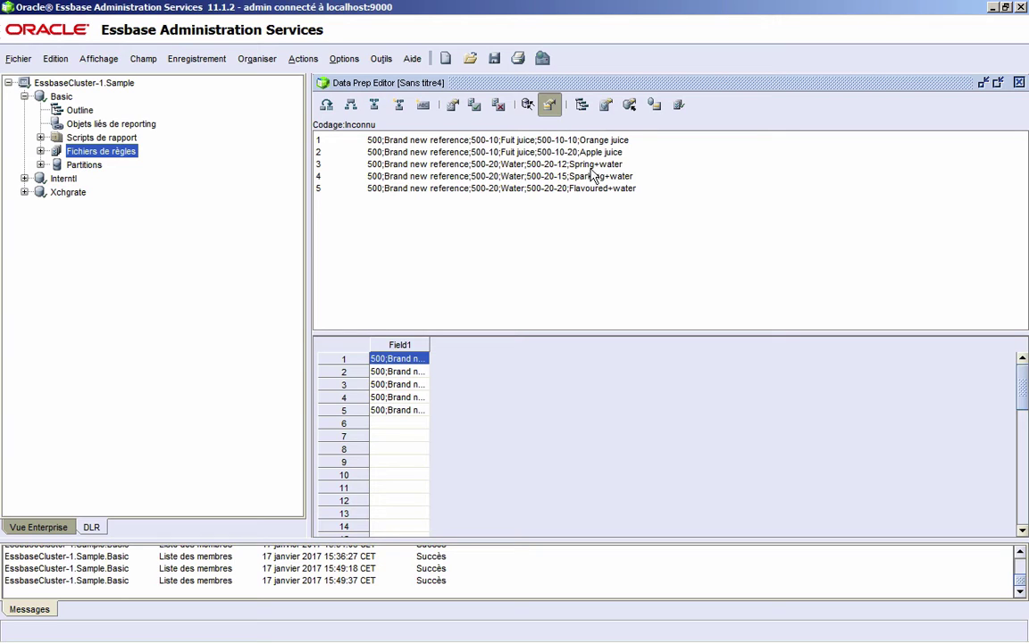
click(583, 106)
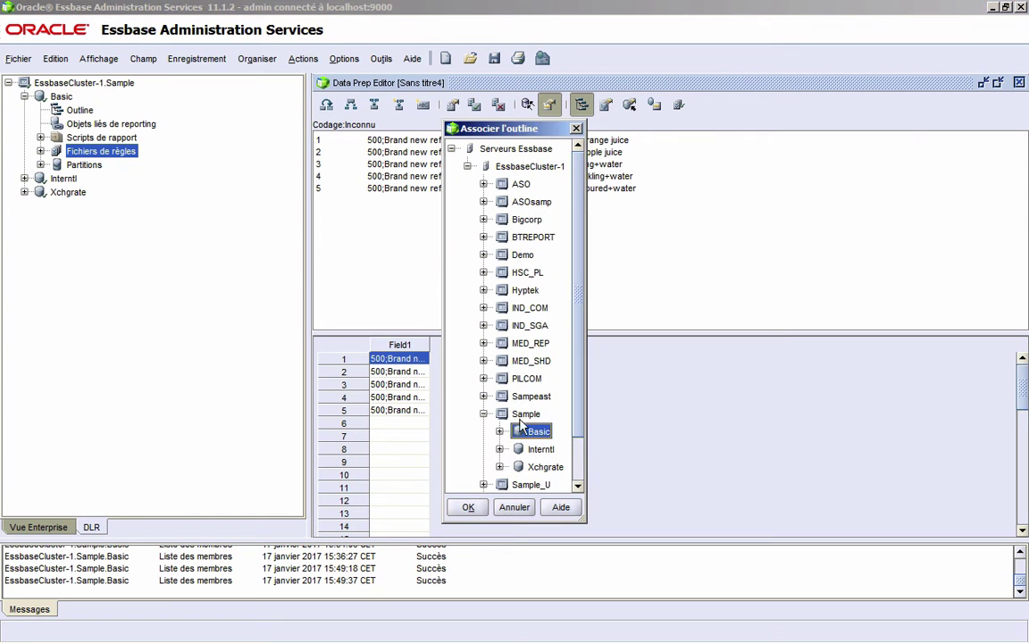
click(468, 508)
click(471, 510)
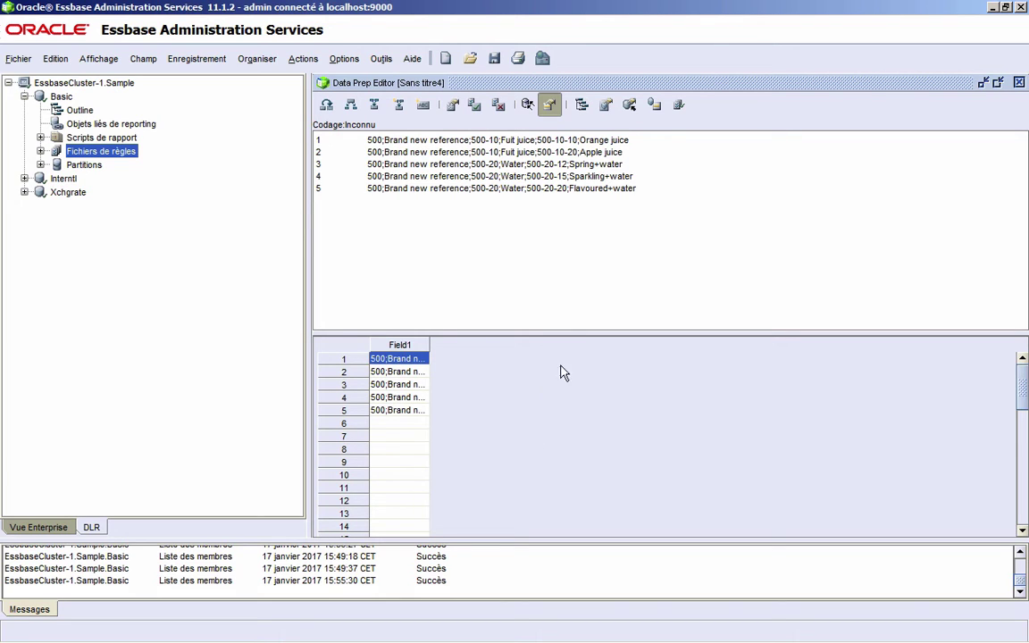
- Set the data source separator to a custom semicolon (;)
click(606, 105)
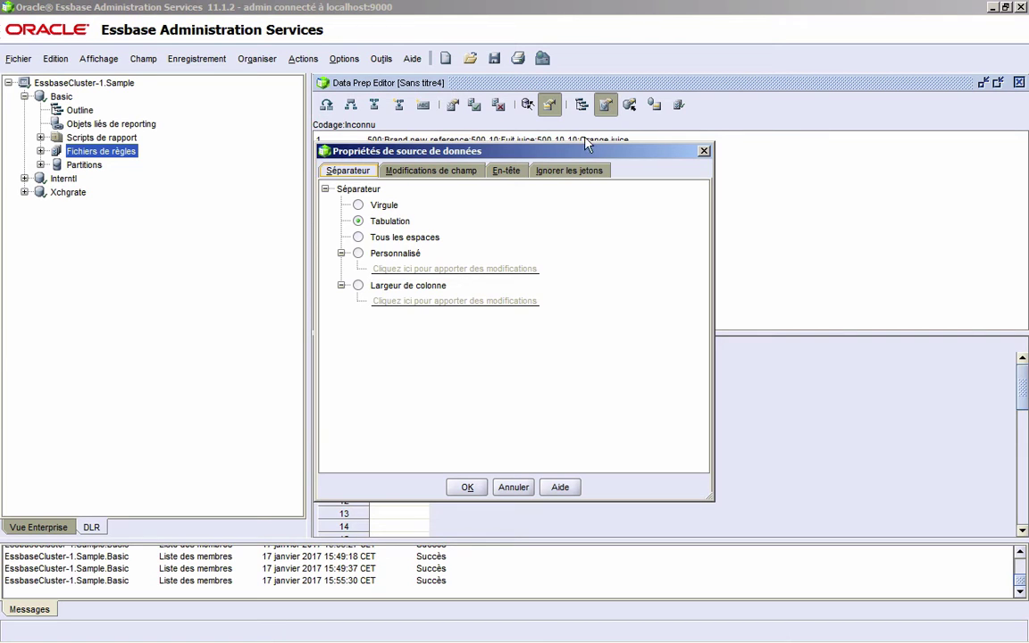
click(358, 254)
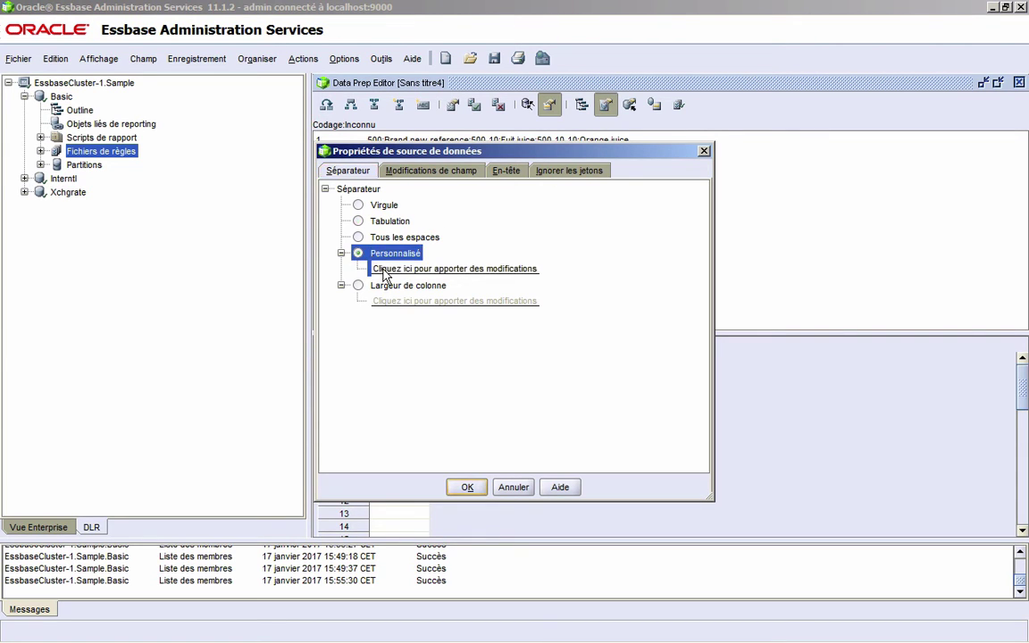
click(384, 270)
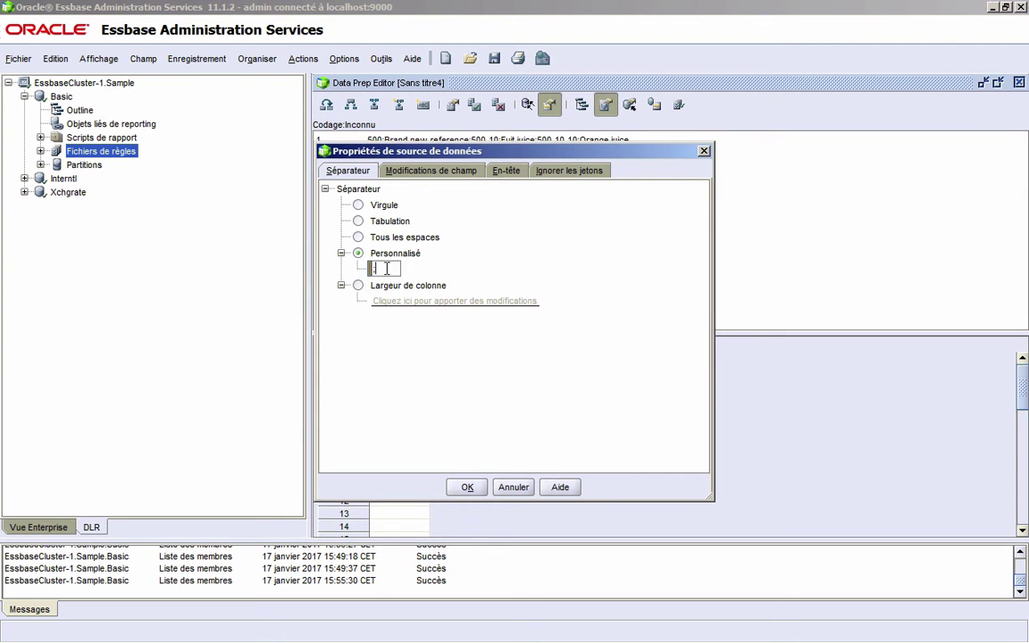
text(;)
click(467, 487)
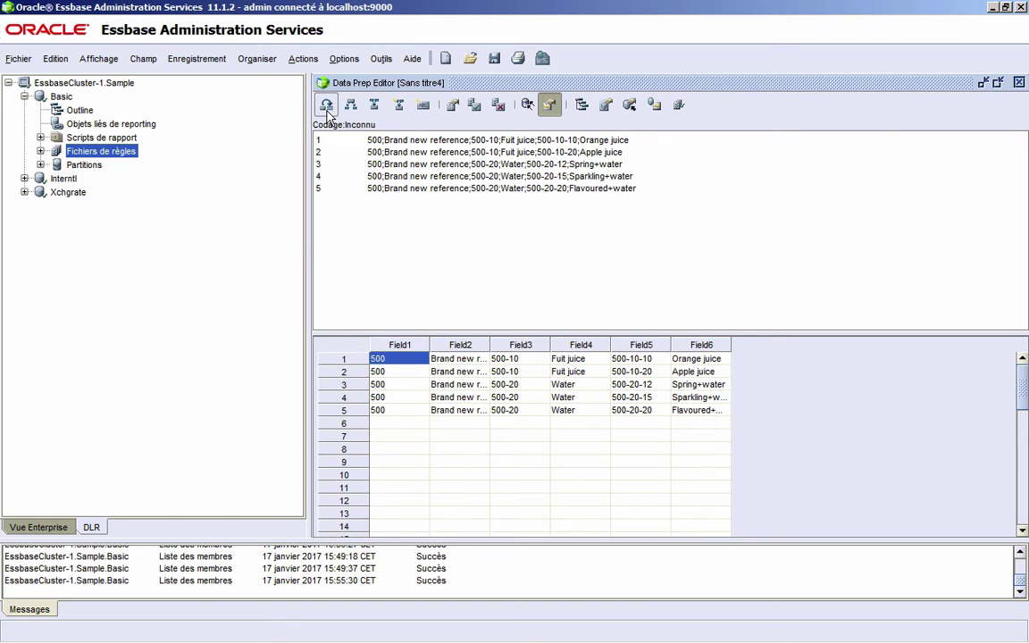
- Examine the dimension build properties of the Measures dimension, leaving the build settings unapplied
click(659, 117)
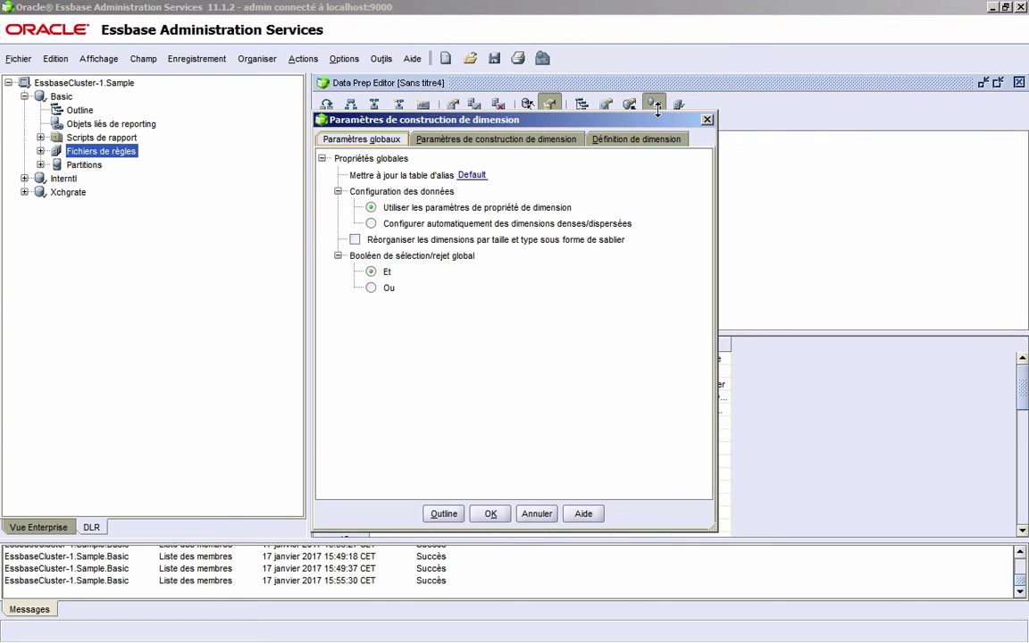
click(536, 139)
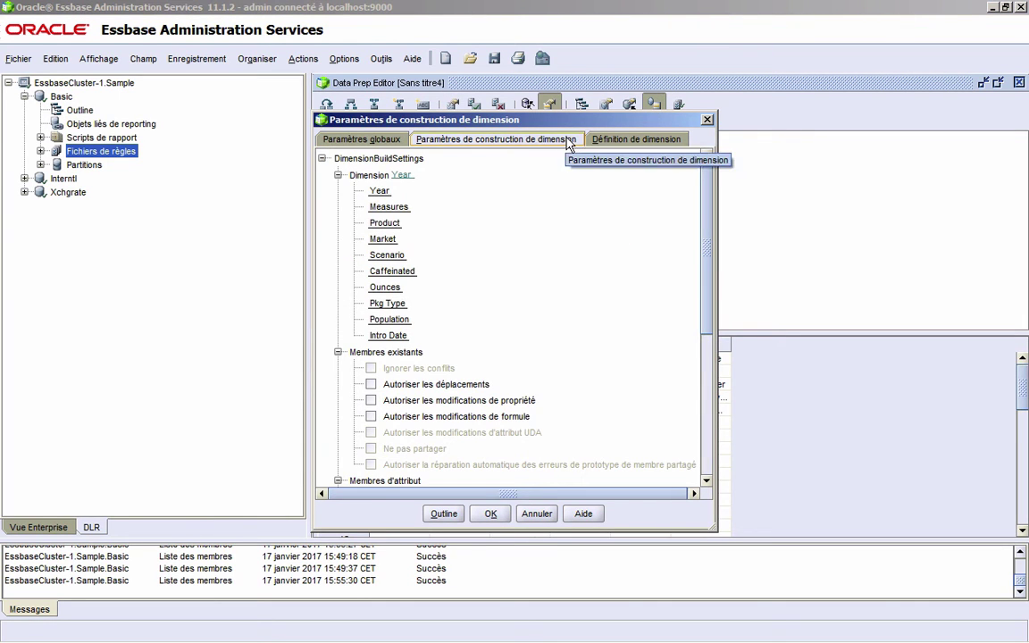
right_click(397, 212)
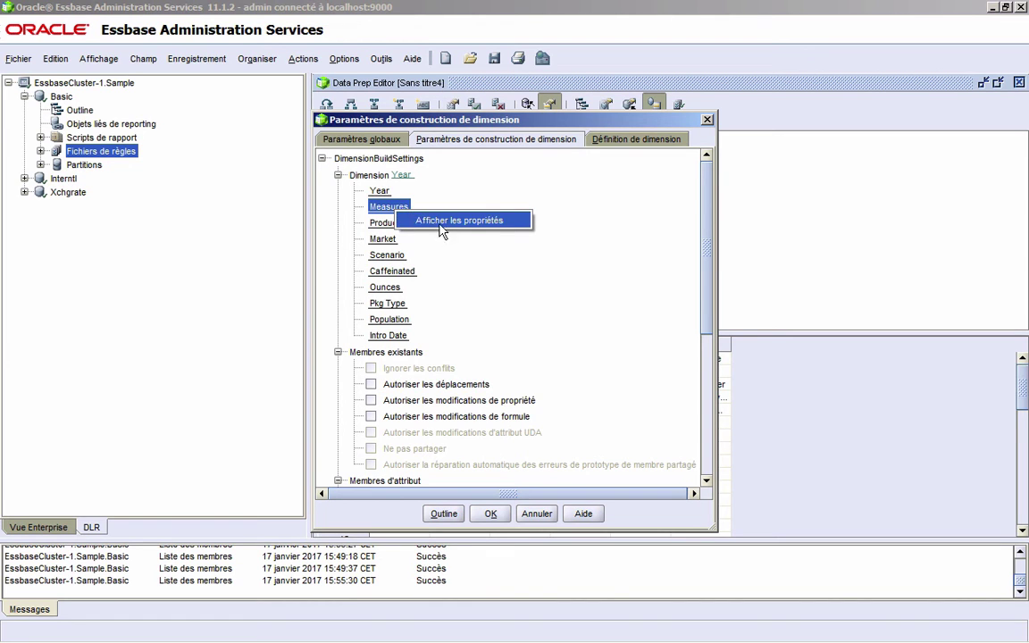
click(438, 220)
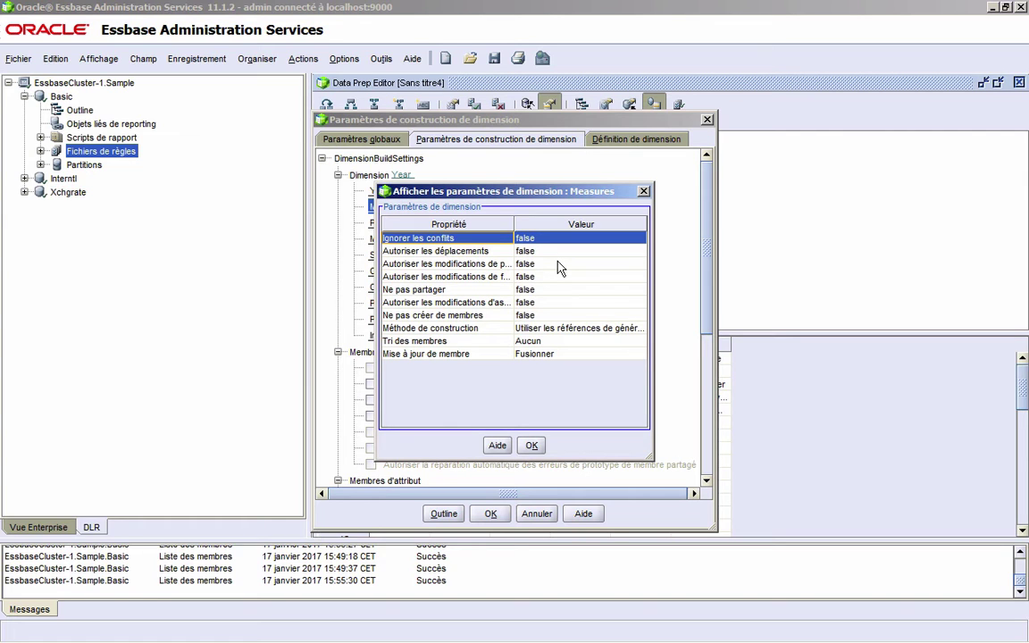
key(Escape)
key(Escape)
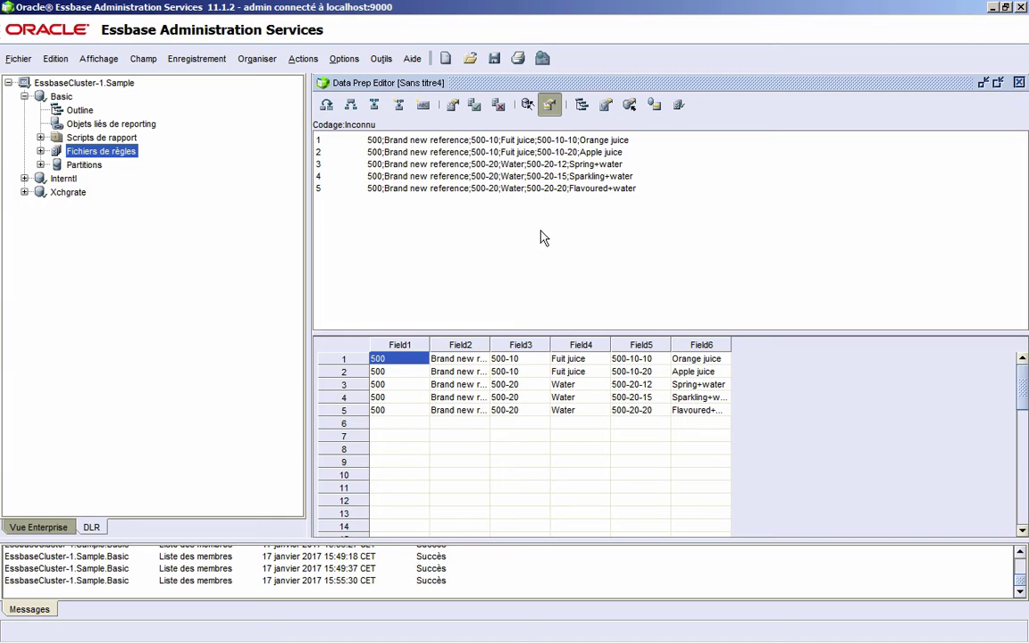
- Select the Product dimension in the dimension build settings and accept the generation references build method
click(657, 114)
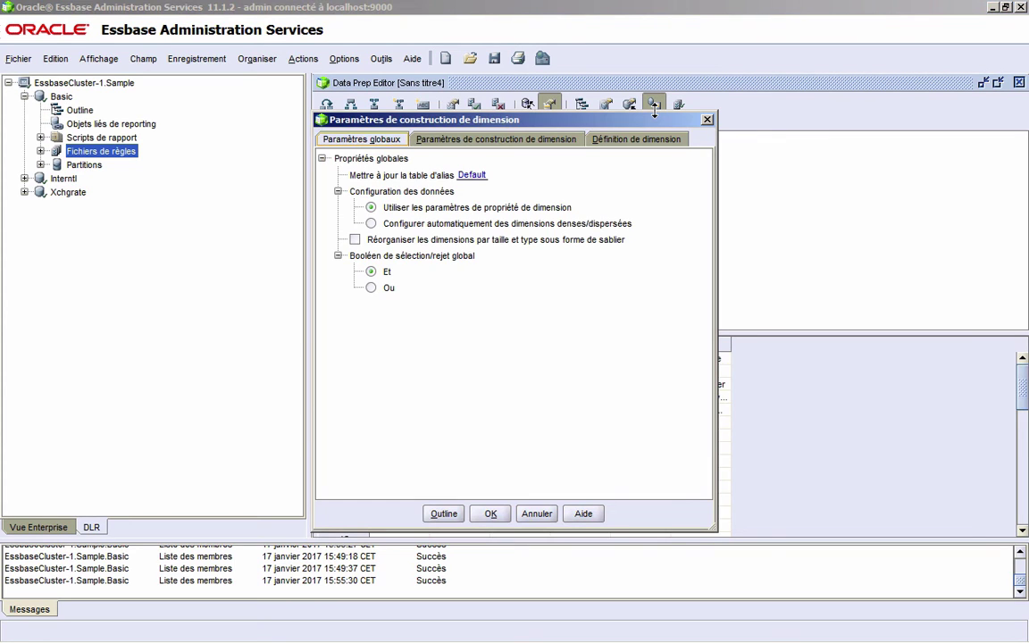
click(556, 142)
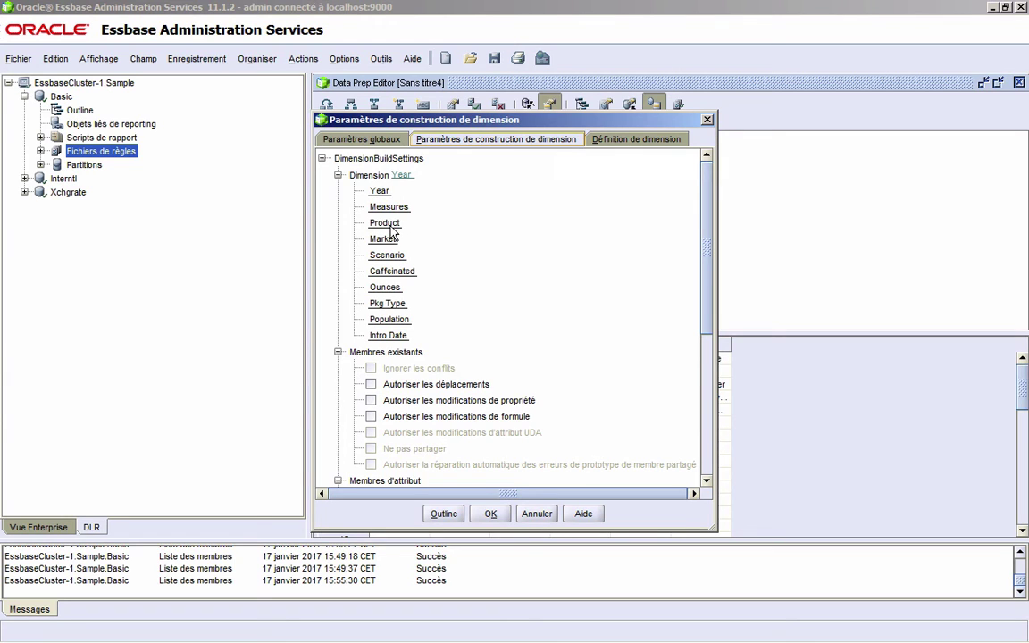
click(389, 226)
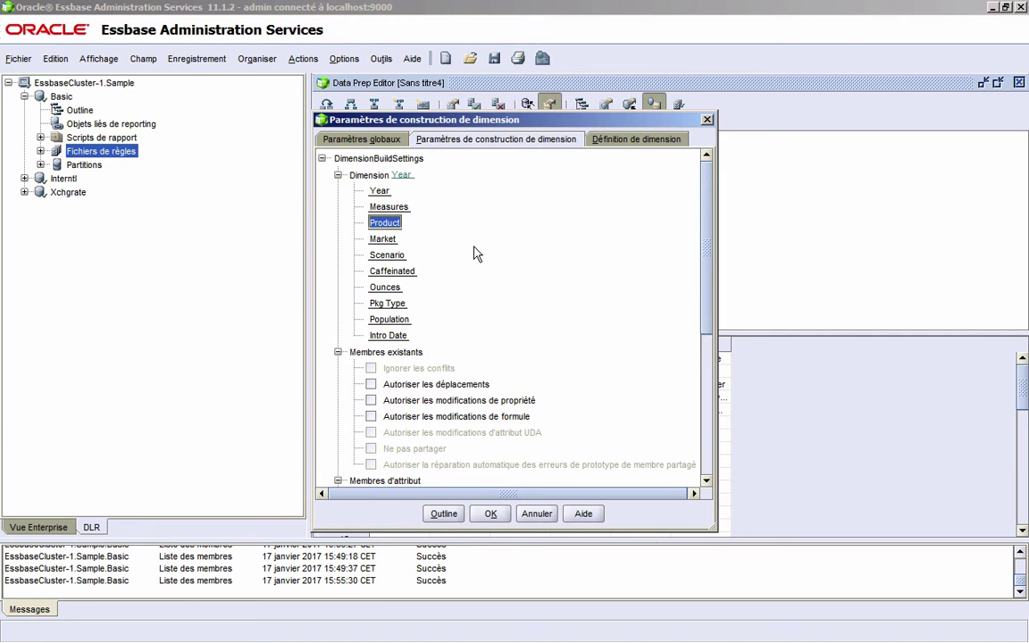
scroll(482, 246, down, 4)
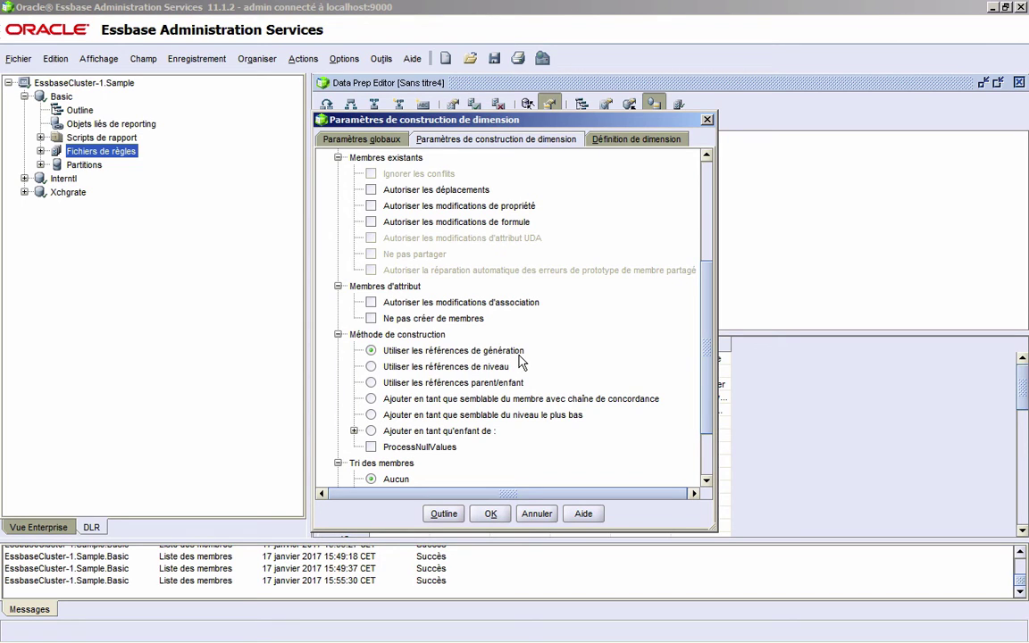
click(492, 516)
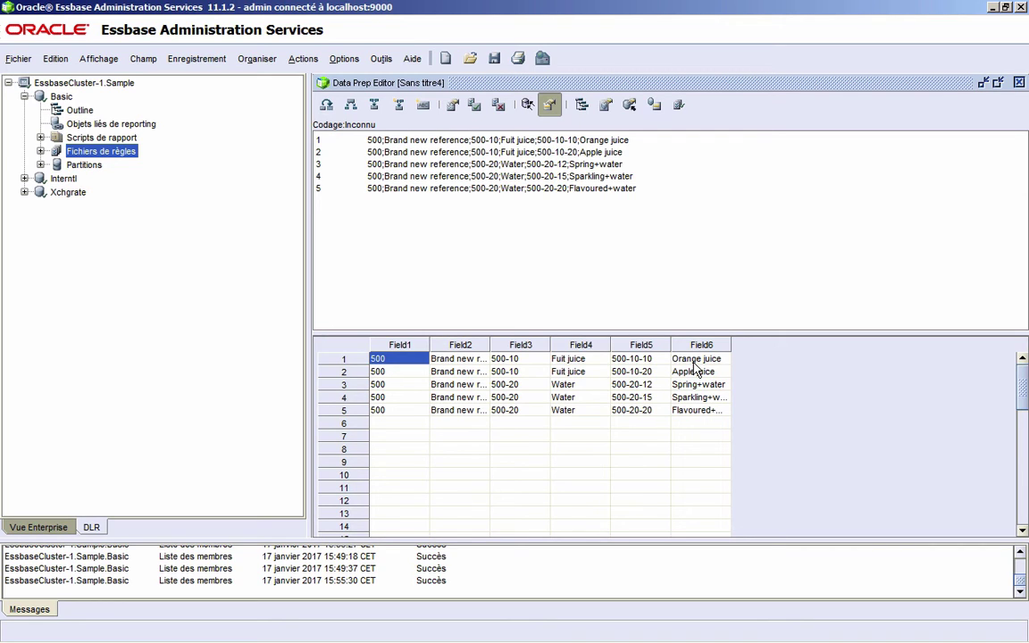
- Assign field 1 to the Product dimension for dimension building, with type Génération and number 2
click(454, 108)
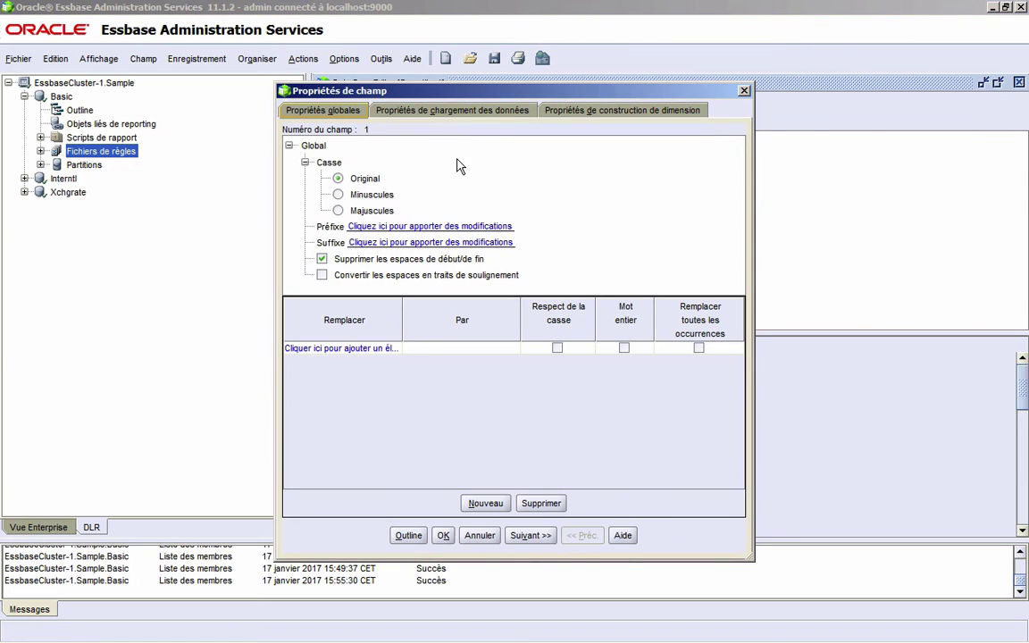
click(589, 111)
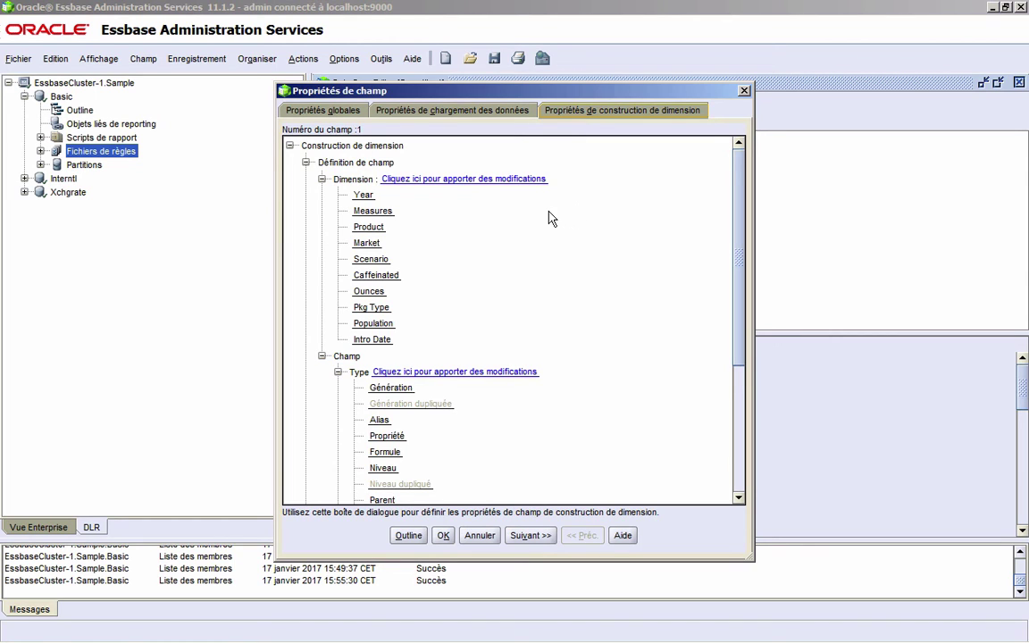
click(376, 229)
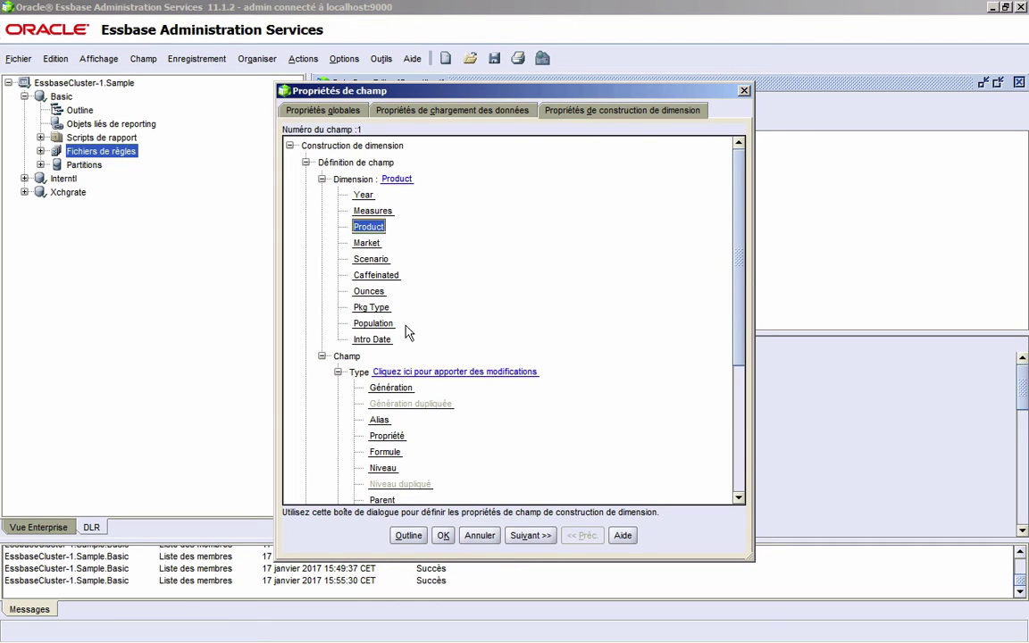
click(402, 391)
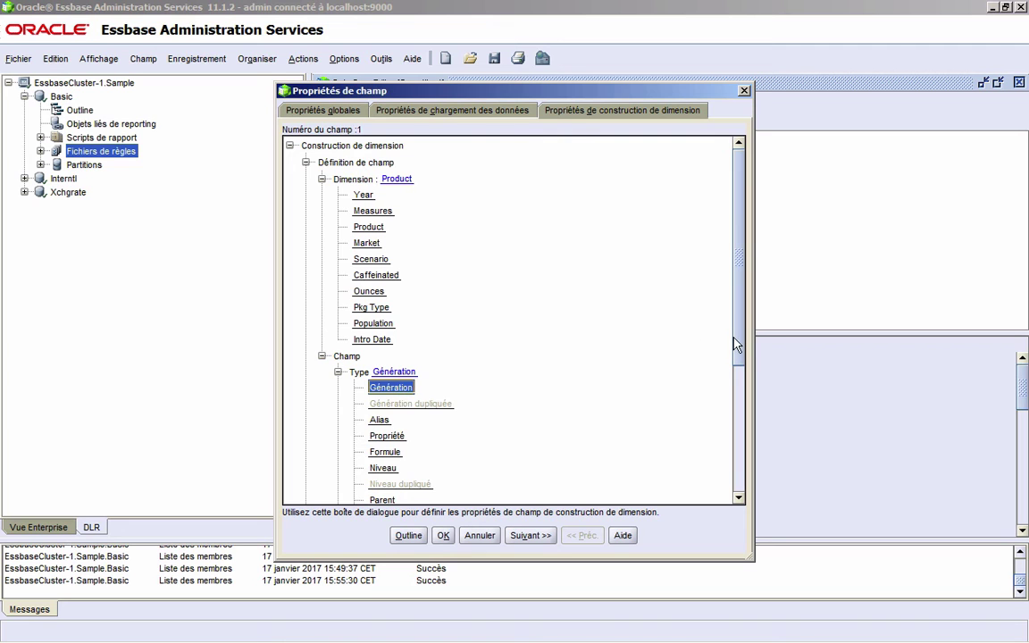
drag(736, 345, 737, 475)
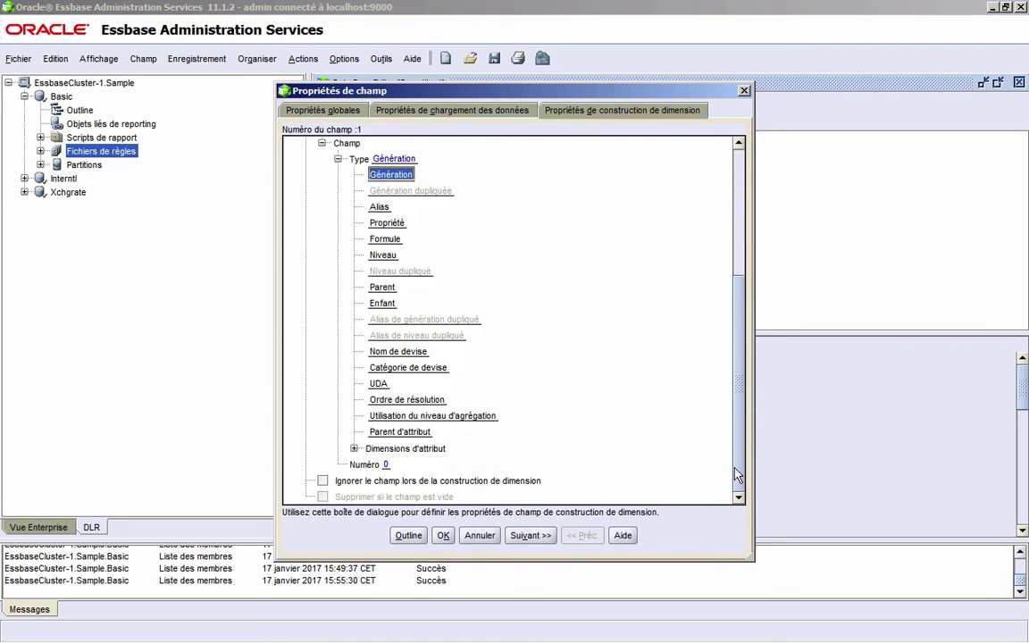
click(389, 464)
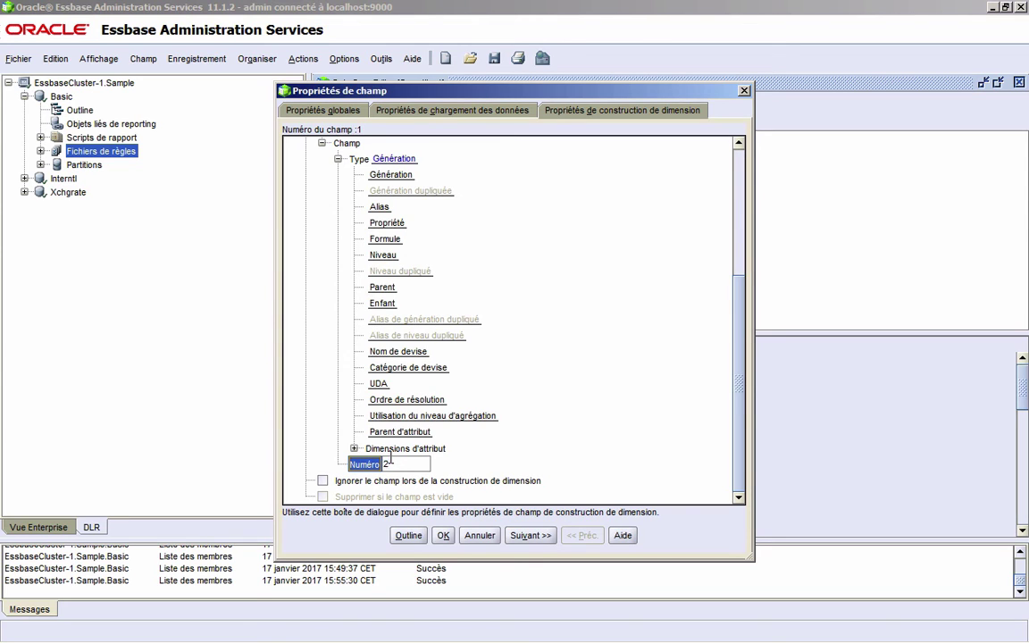
text(2)
- Assign field 2 to the Product dimension, with type Alias and number 2
click(533, 536)
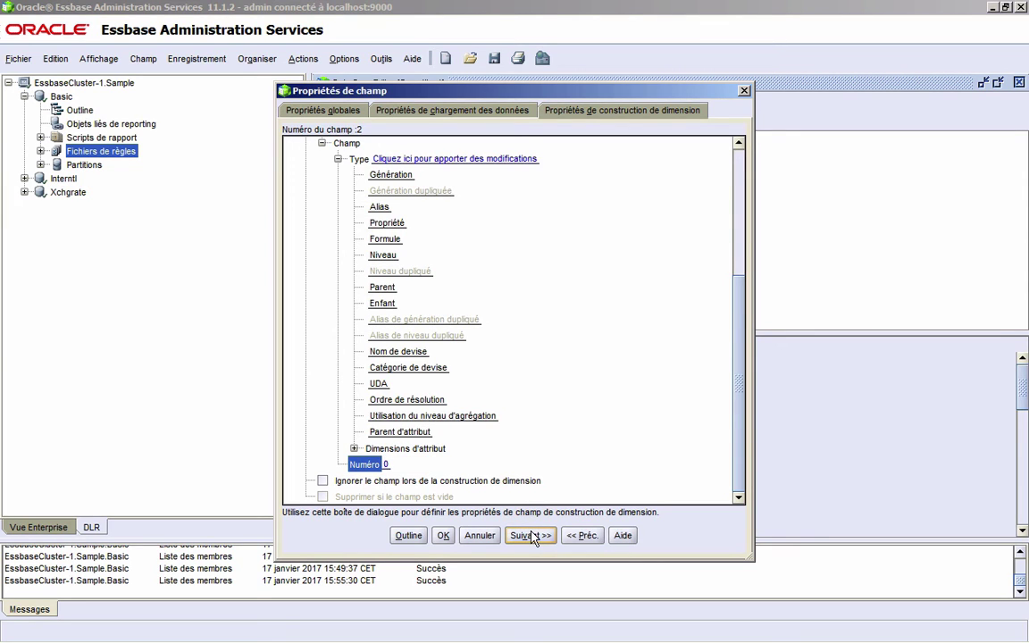
scroll(489, 361, up, 5)
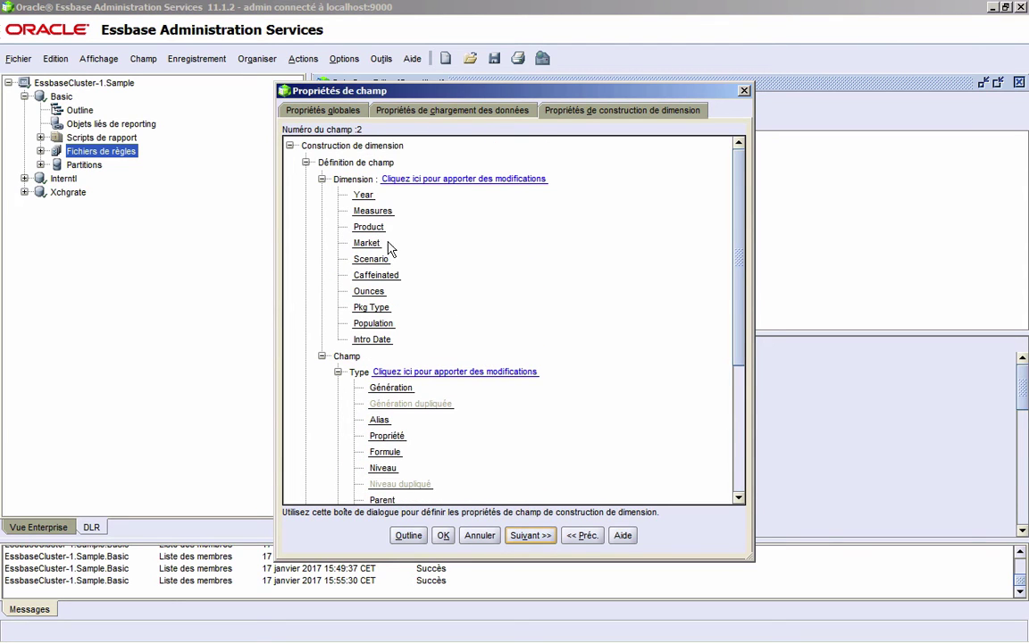
click(371, 228)
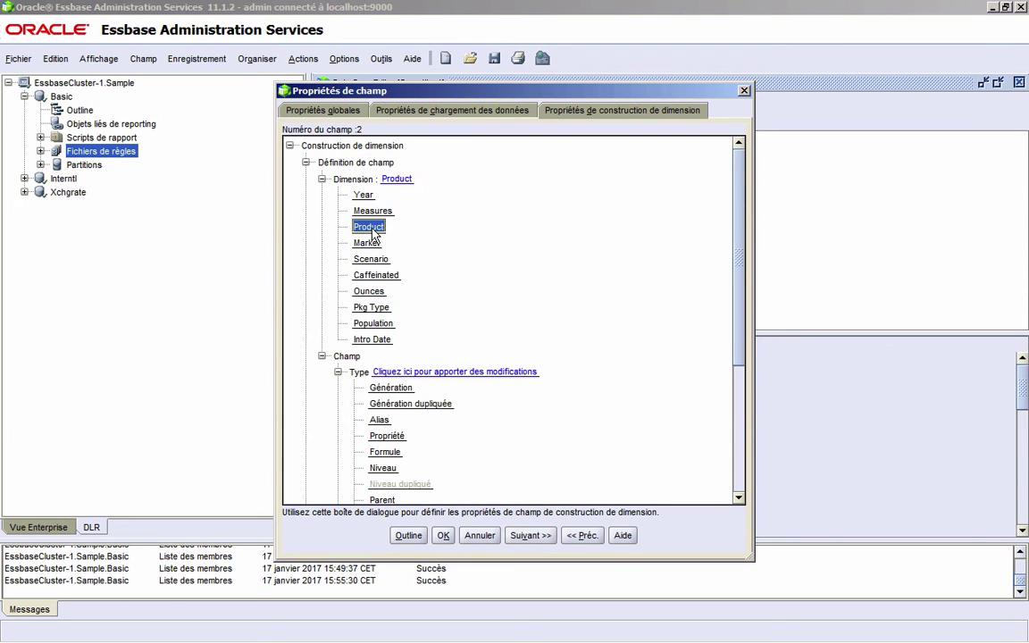
click(380, 420)
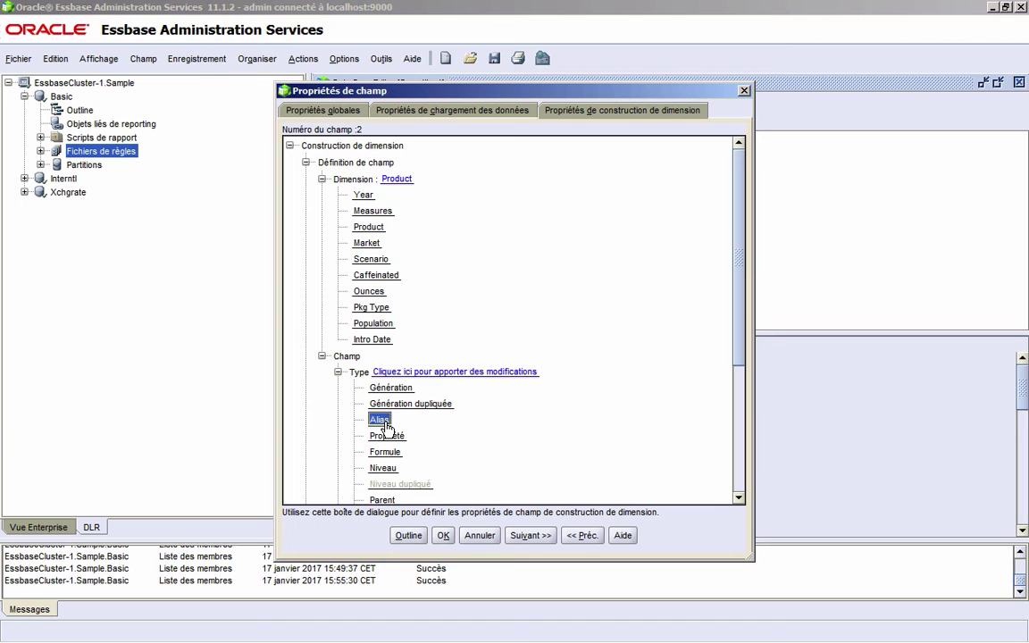
drag(740, 350, 718, 458)
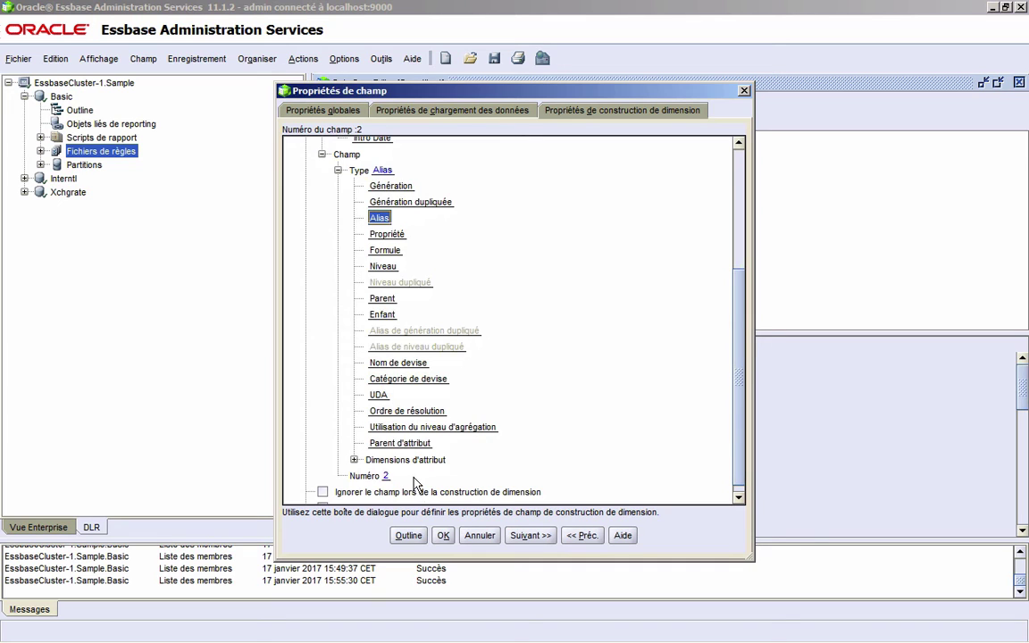
- Assign field 3 to the Product dimension, with type Génération and number 3
click(530, 535)
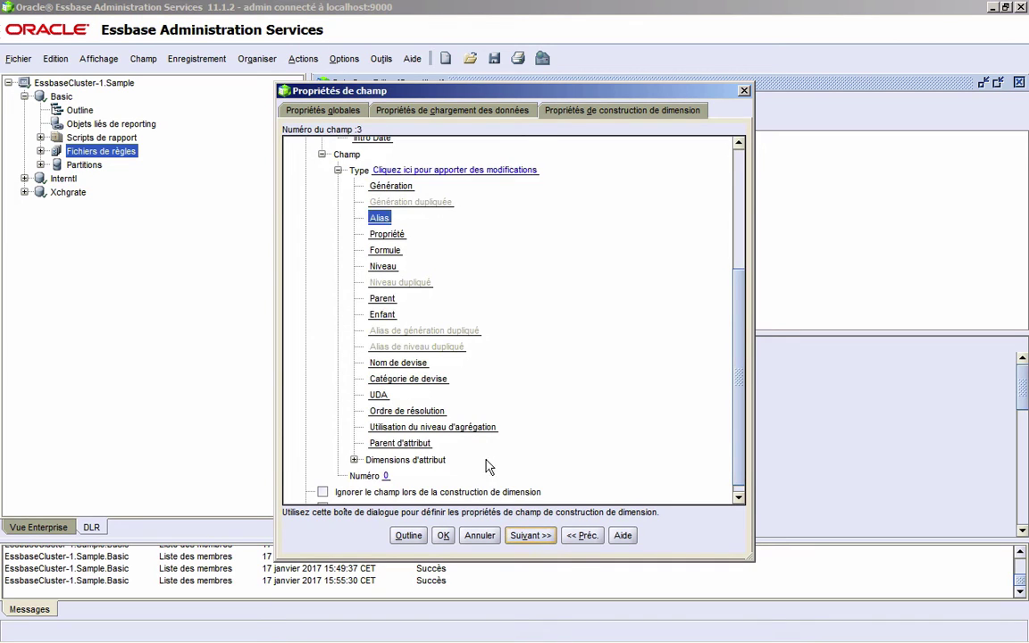
scroll(480, 438, up, 3)
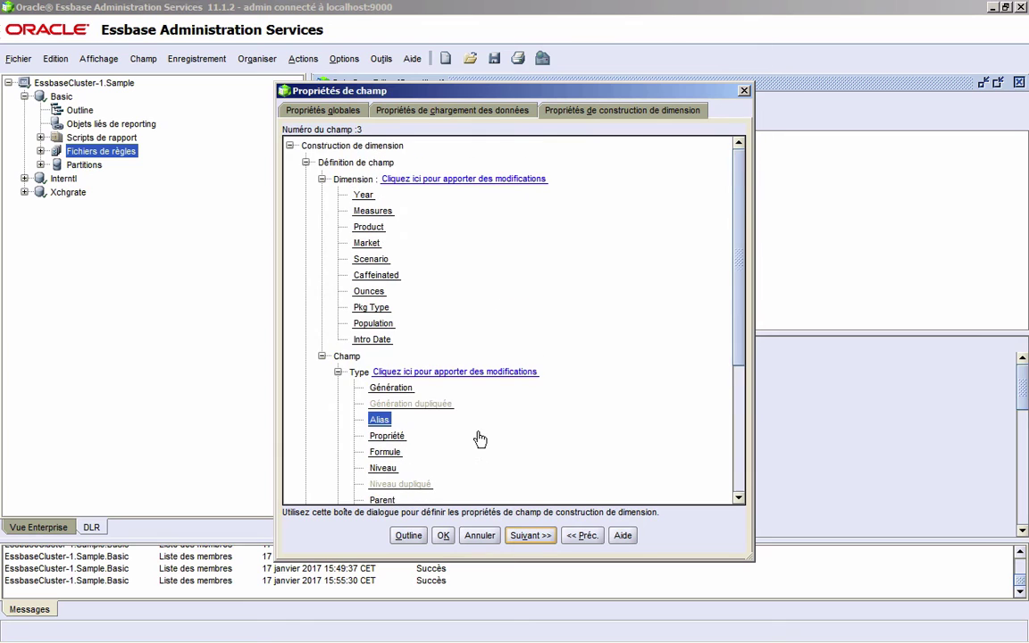
click(369, 227)
scroll(429, 333, down, 3)
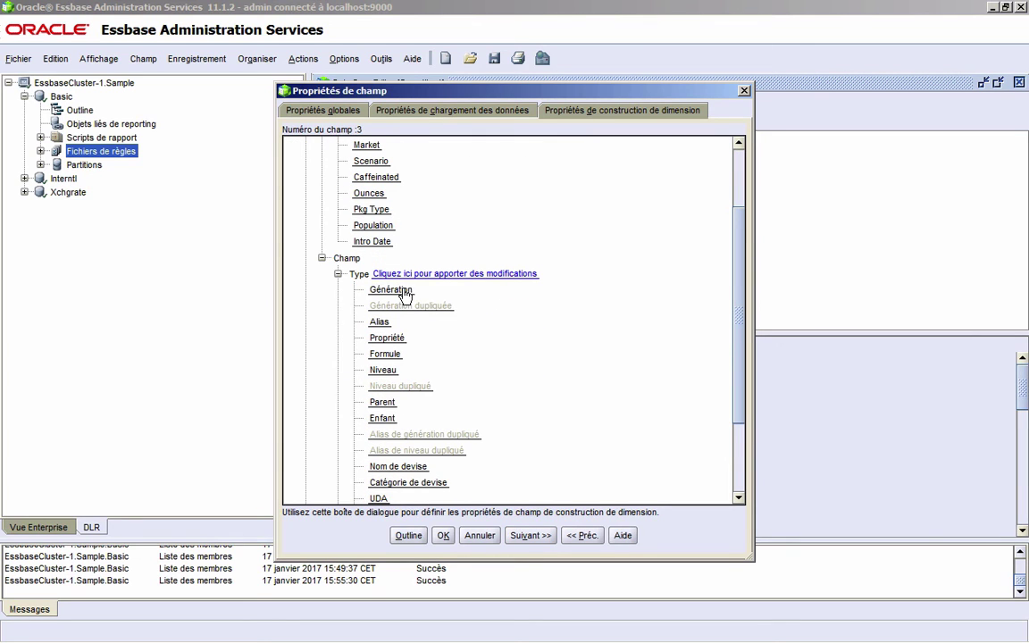
click(402, 292)
scroll(430, 303, down, 3)
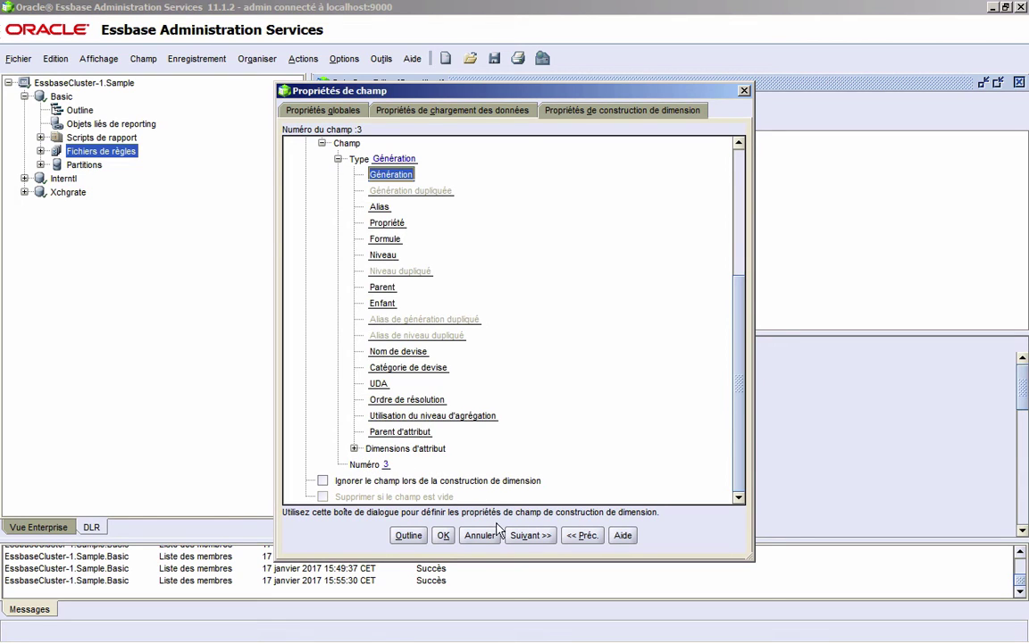
- Assign field 4 to the Product dimension, with type Alias and number 3
click(526, 537)
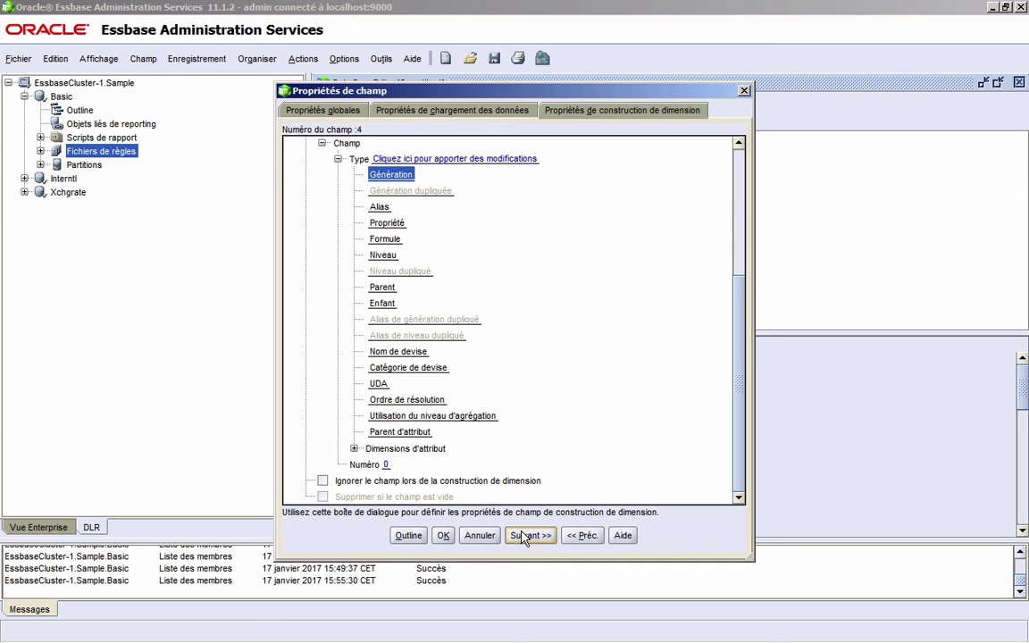
scroll(469, 395, up, 6)
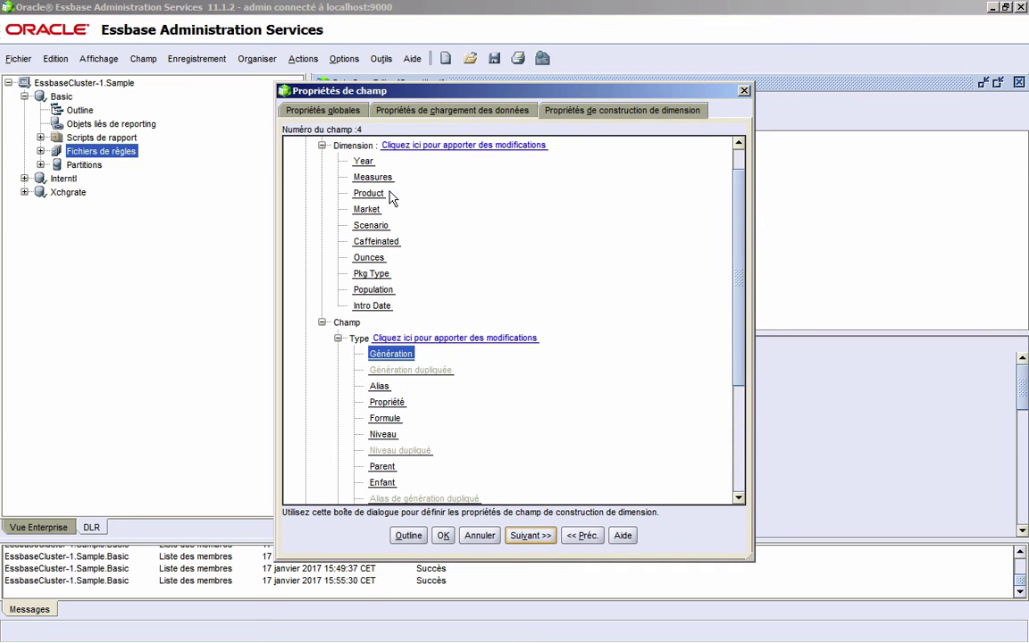
click(383, 194)
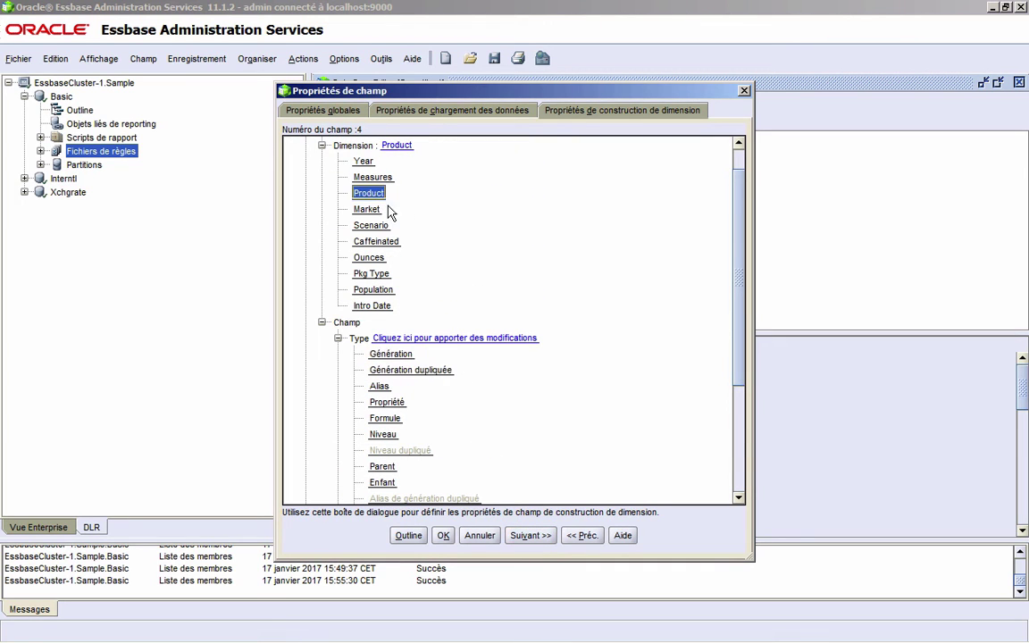
click(380, 387)
scroll(427, 404, down, 5)
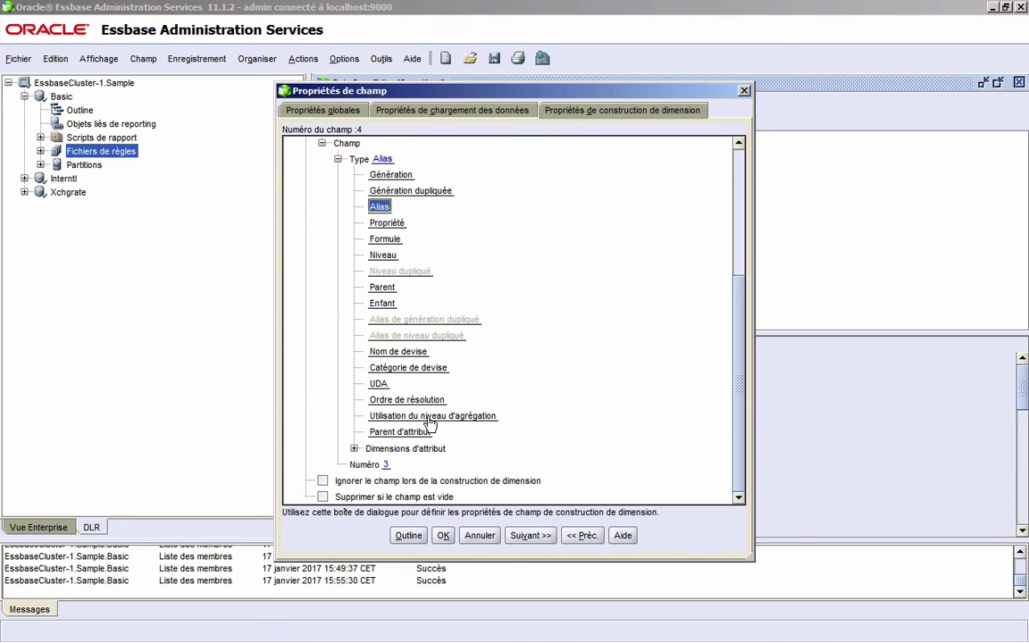
- Assign field 5 to the Product dimension, with type Génération and number 4
click(530, 535)
scroll(443, 287, up, 4)
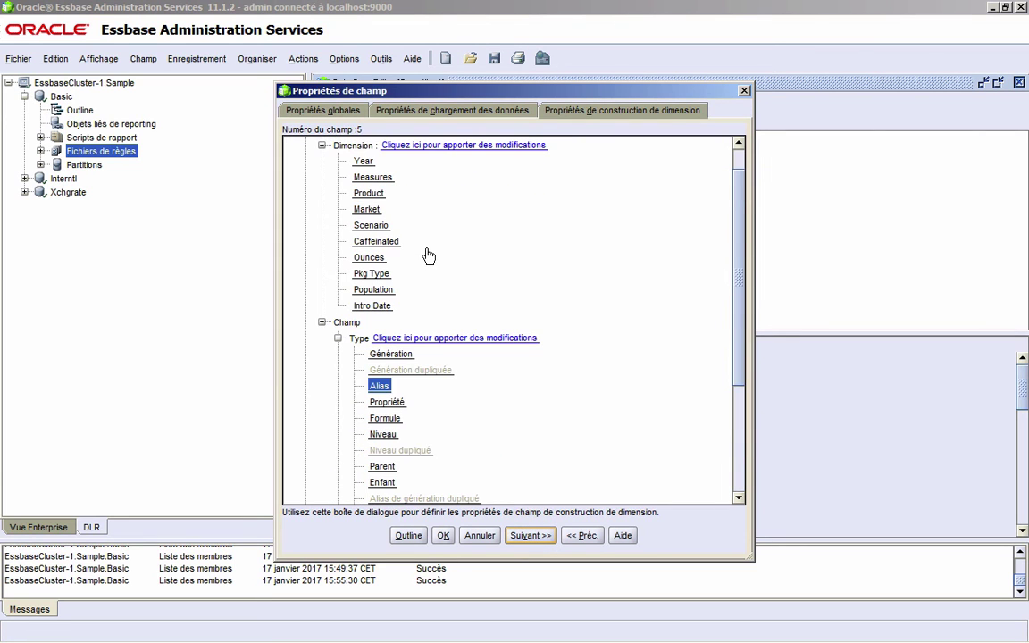
click(373, 192)
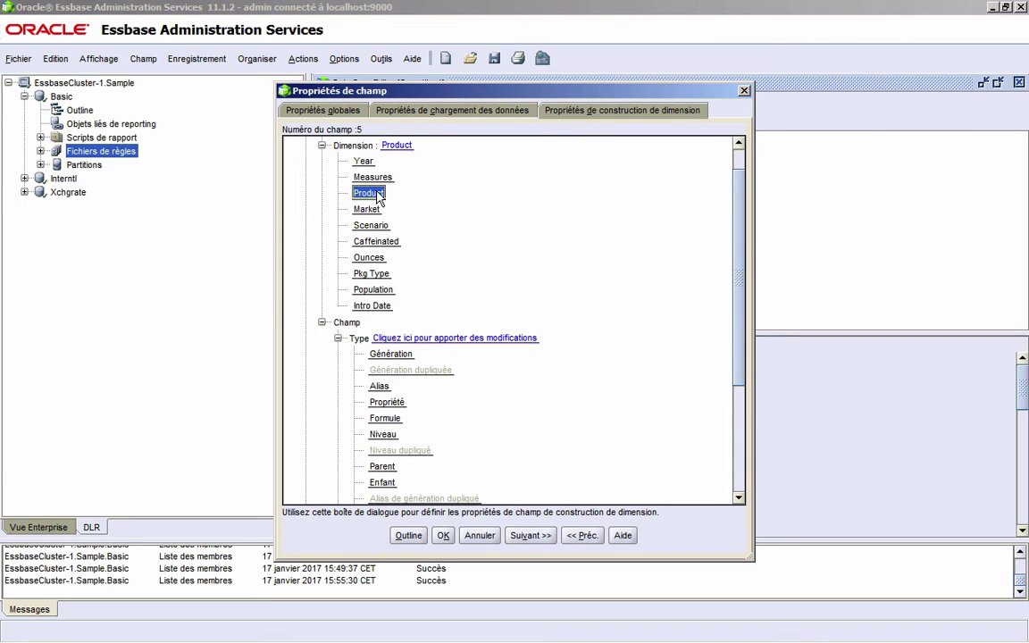
click(403, 358)
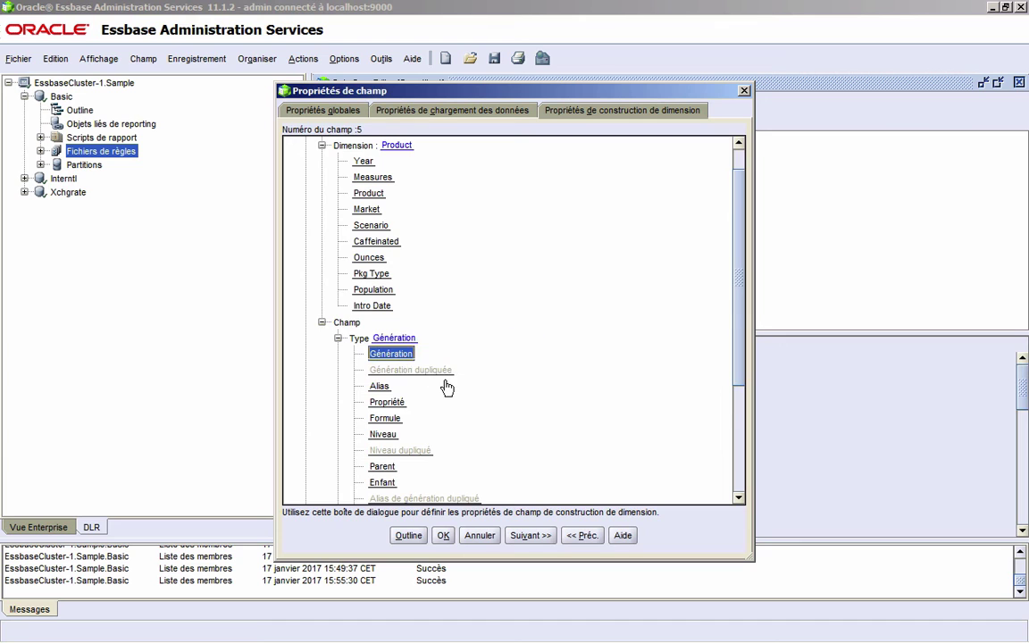
scroll(447, 385, down, 4)
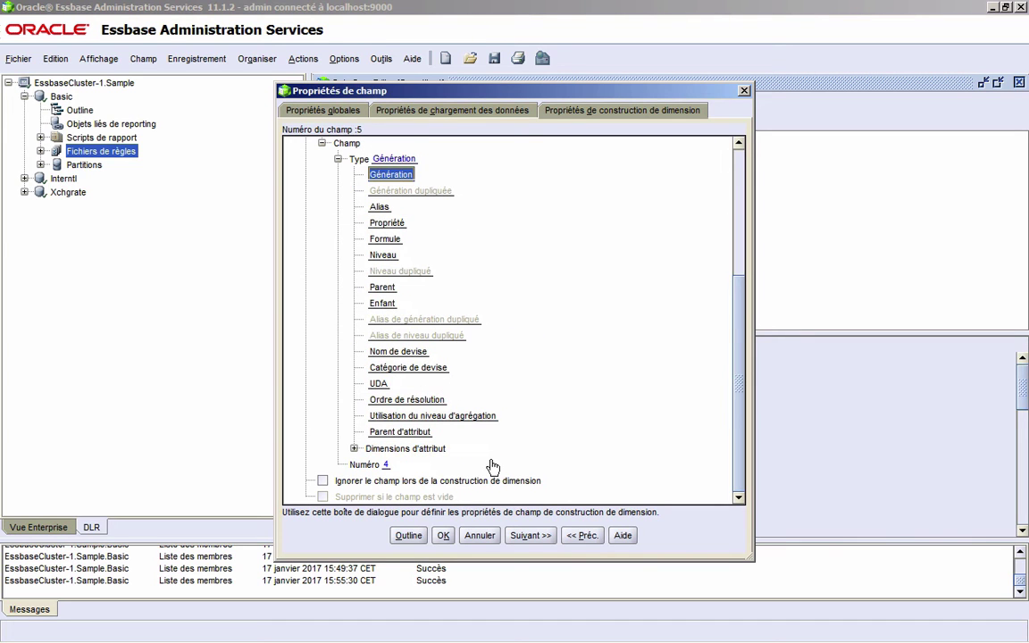
- Assign field 6 to the Product dimension, with type Alias and number 4, and apply the field properties
click(528, 536)
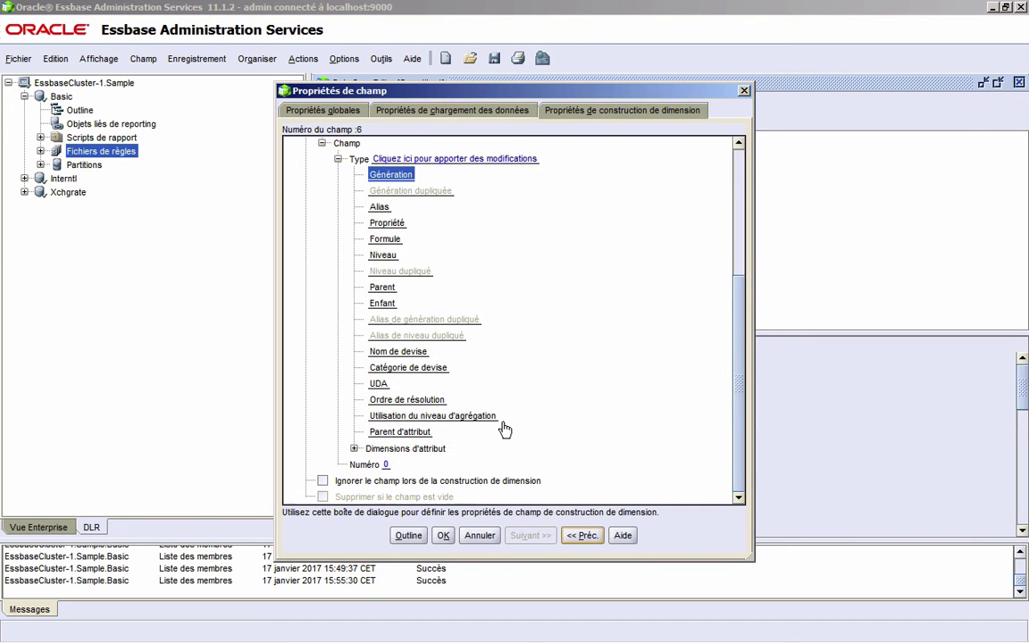
scroll(500, 420, up, 5)
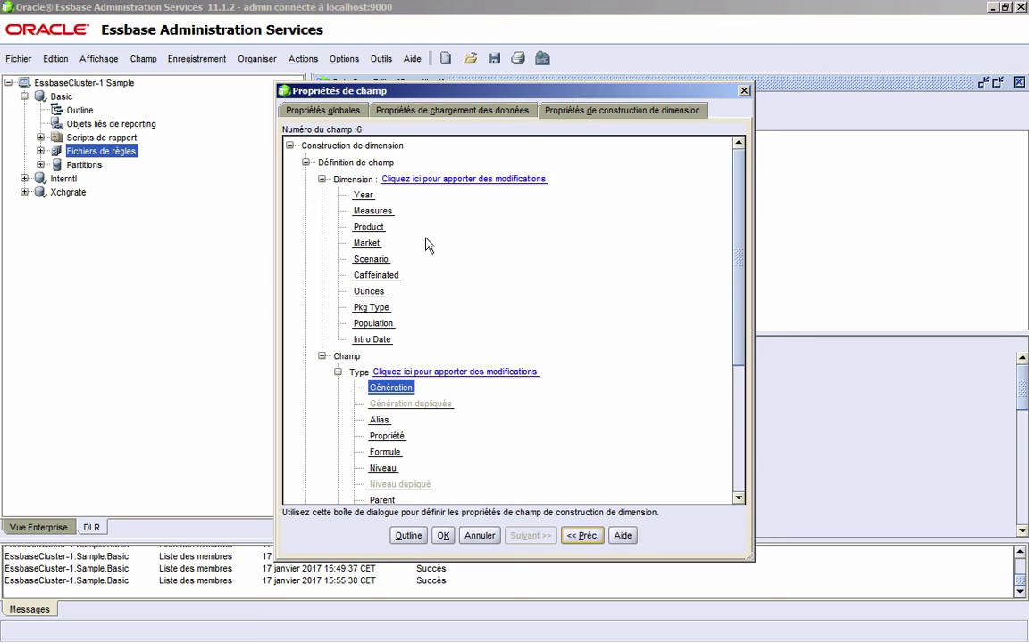
click(369, 228)
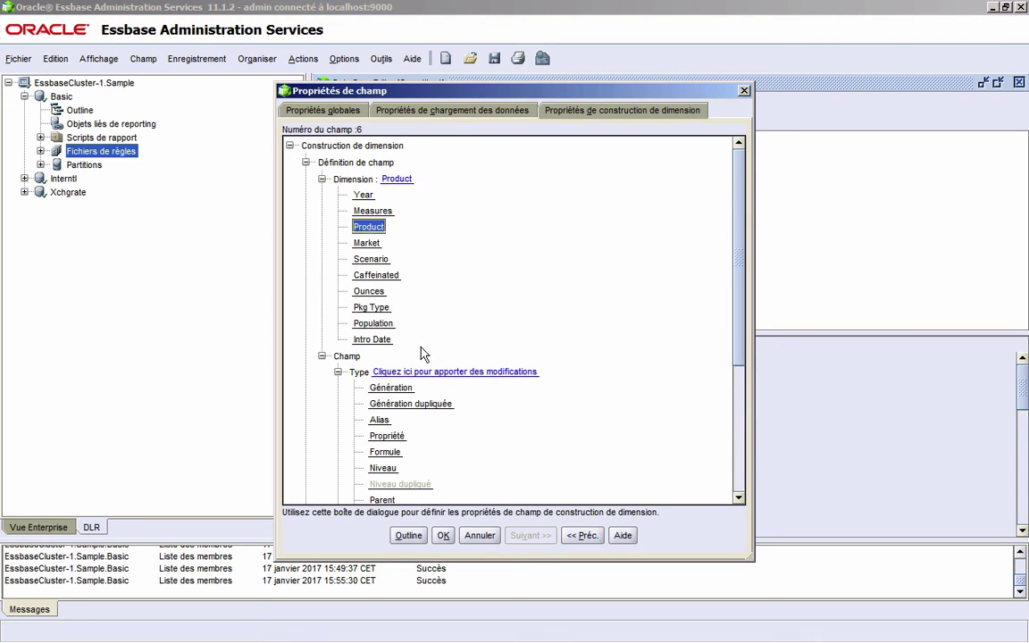
scroll(420, 357, down, 2)
click(381, 323)
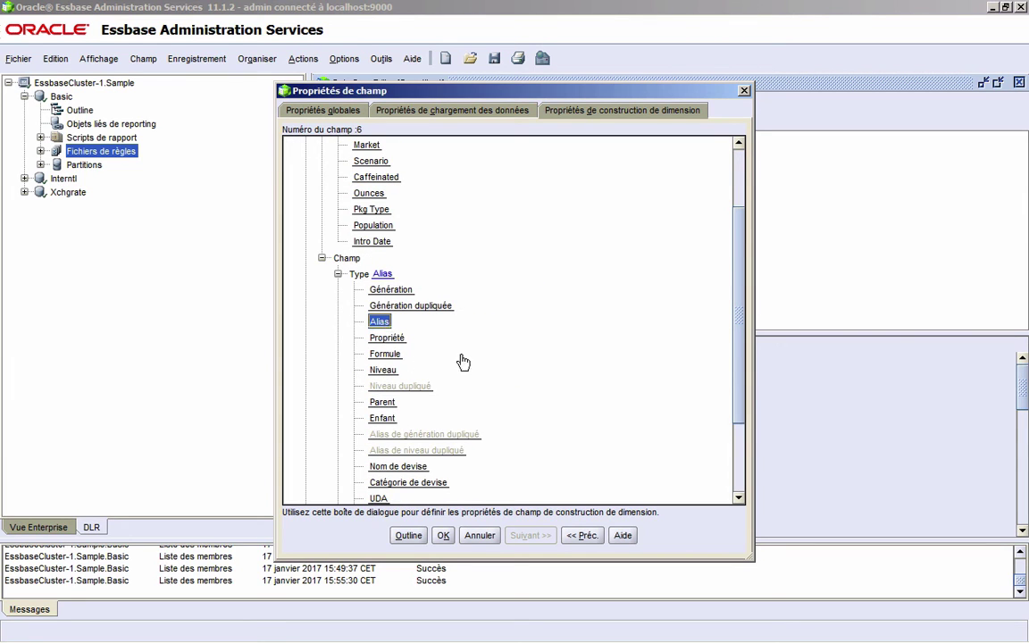
scroll(472, 366, down, 2)
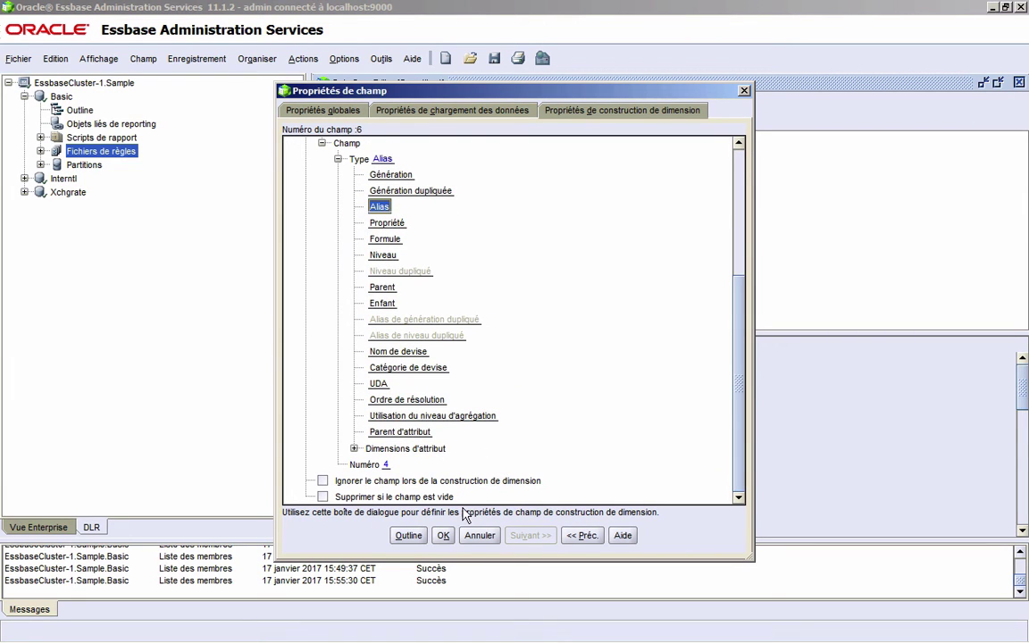
click(445, 536)
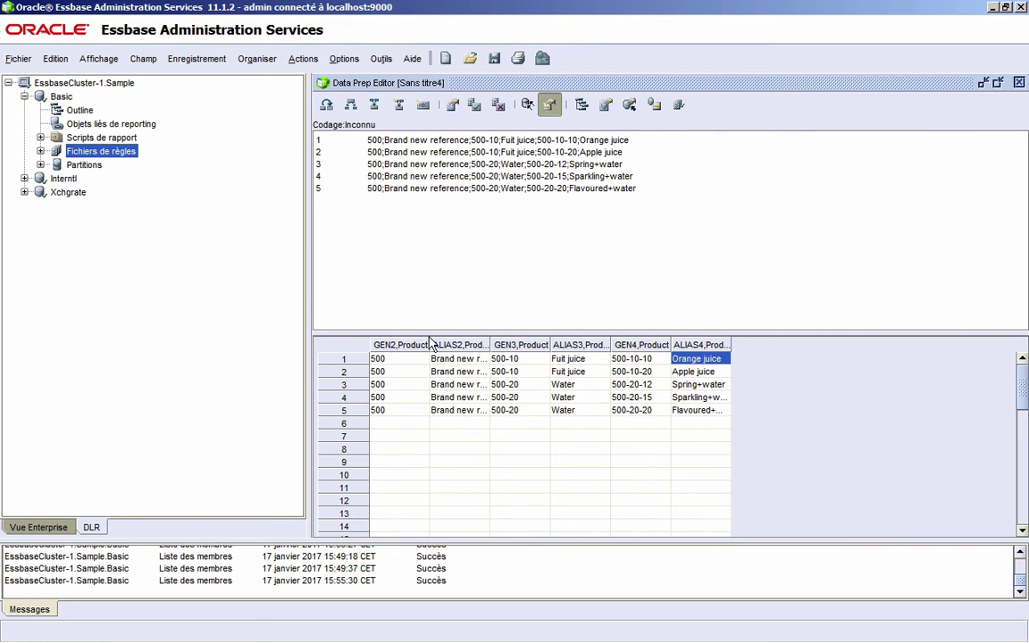
- Widen the columns of the field grid so that the full headers and member aliases can be read
drag(429, 344, 935, 342)
click(473, 344)
click(710, 344)
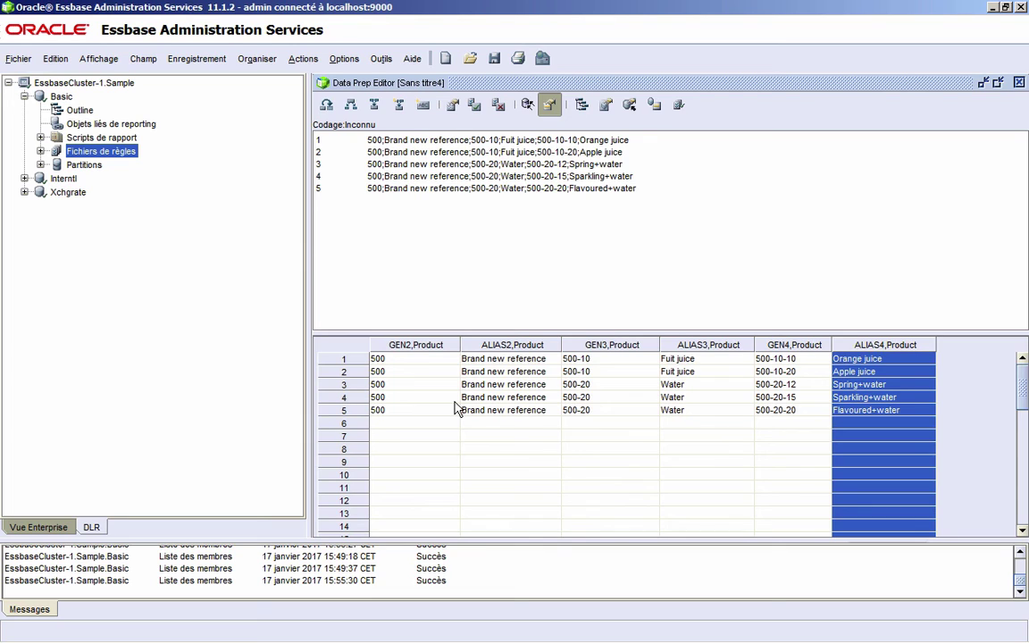
- Replace all occurrences of "+" with a space in the generation 4 Product alias field, and validate the rules file
click(861, 397)
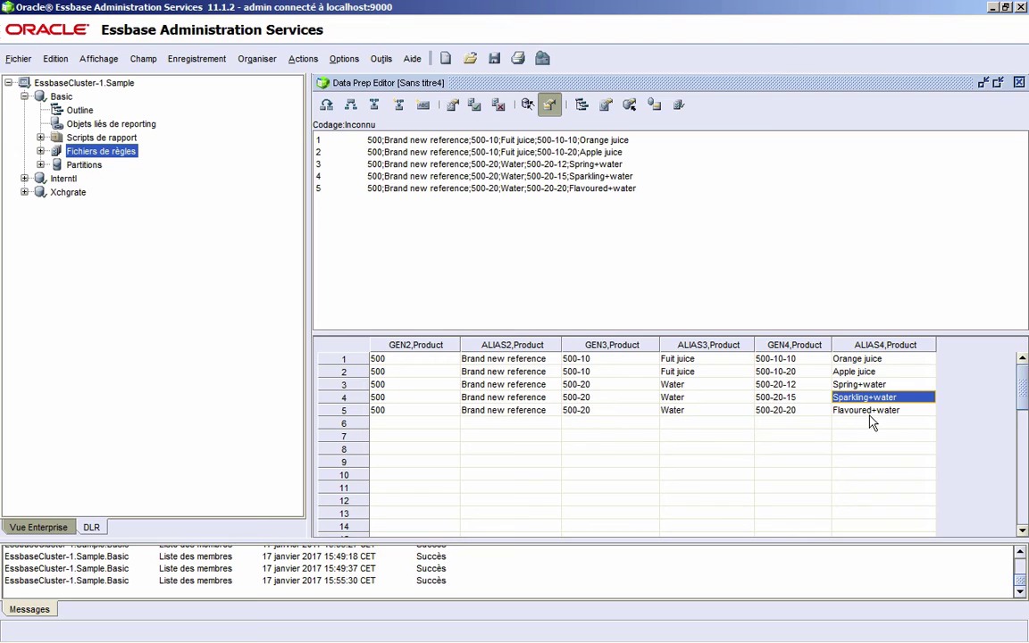
click(868, 346)
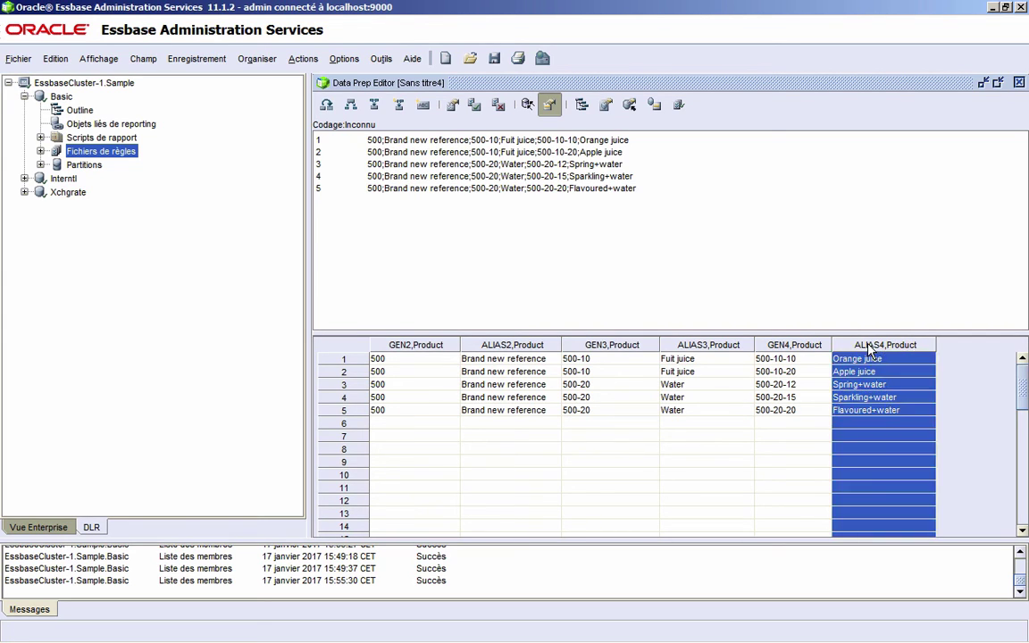
click(453, 105)
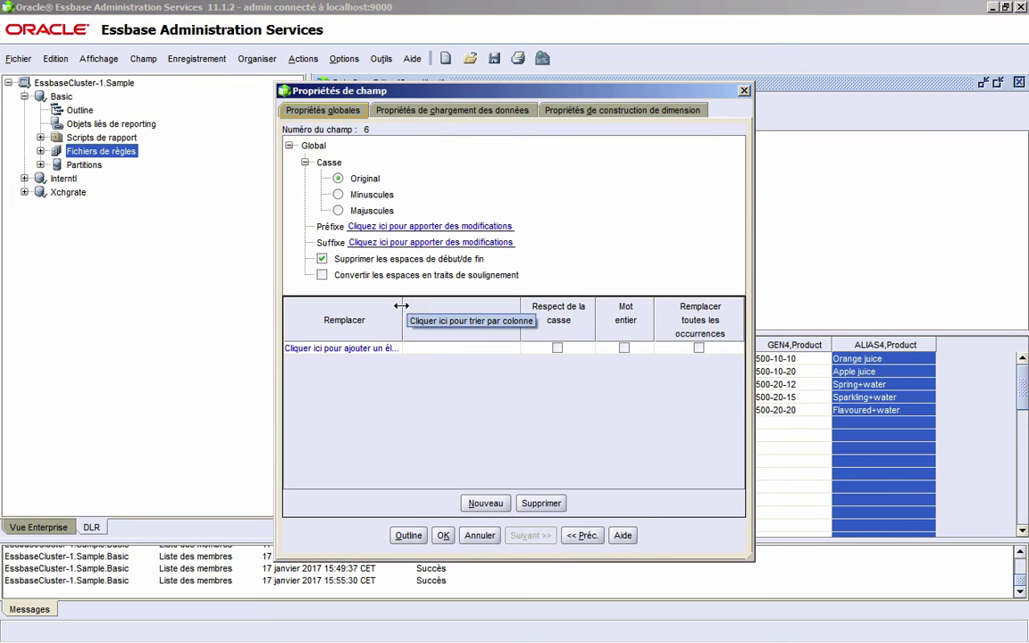
click(380, 350)
text(+)
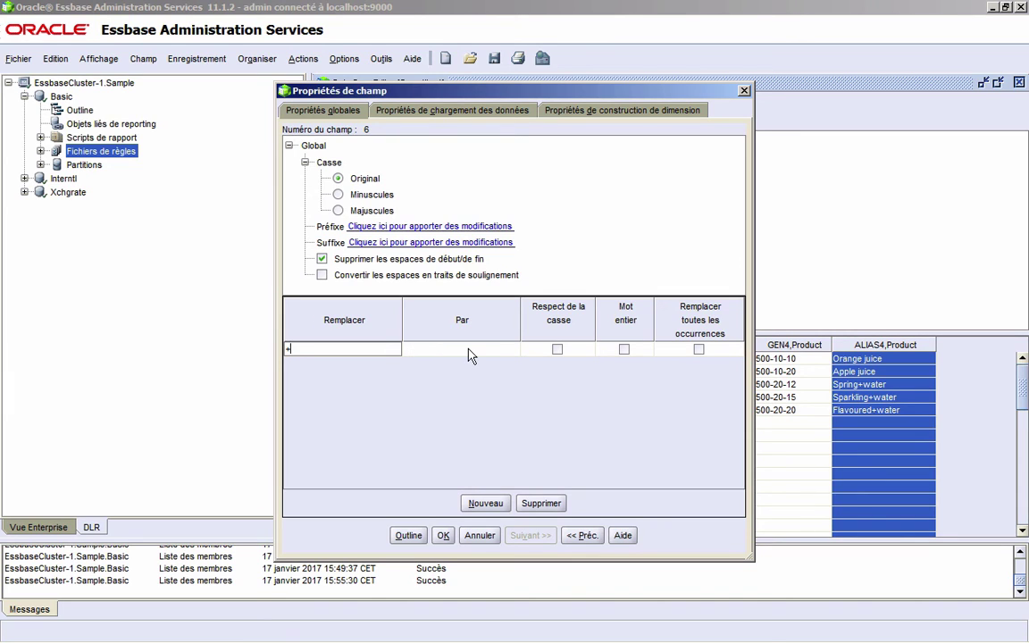
click(470, 351)
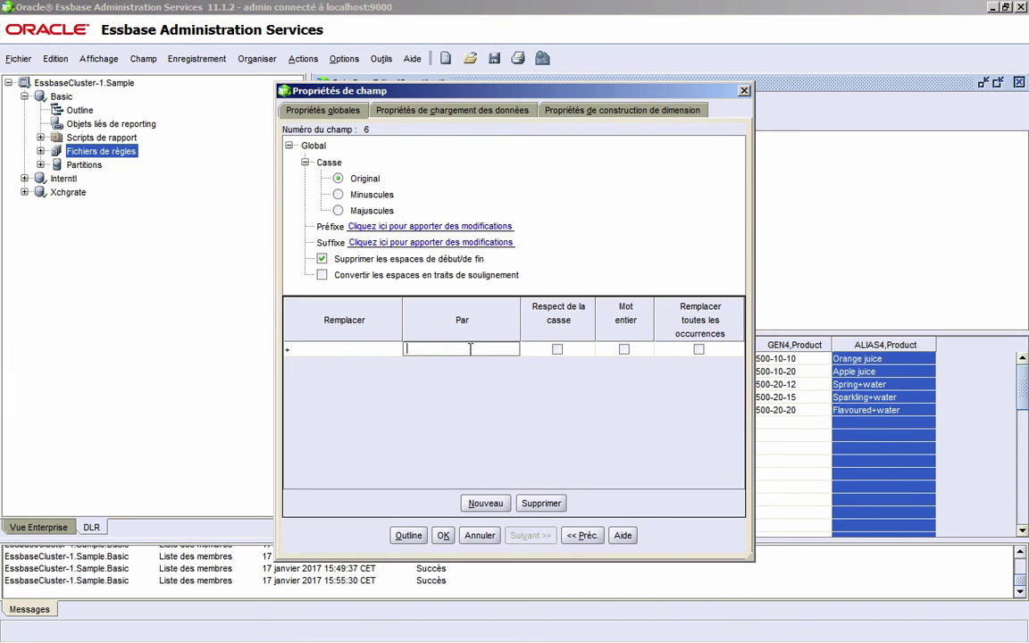
click(700, 349)
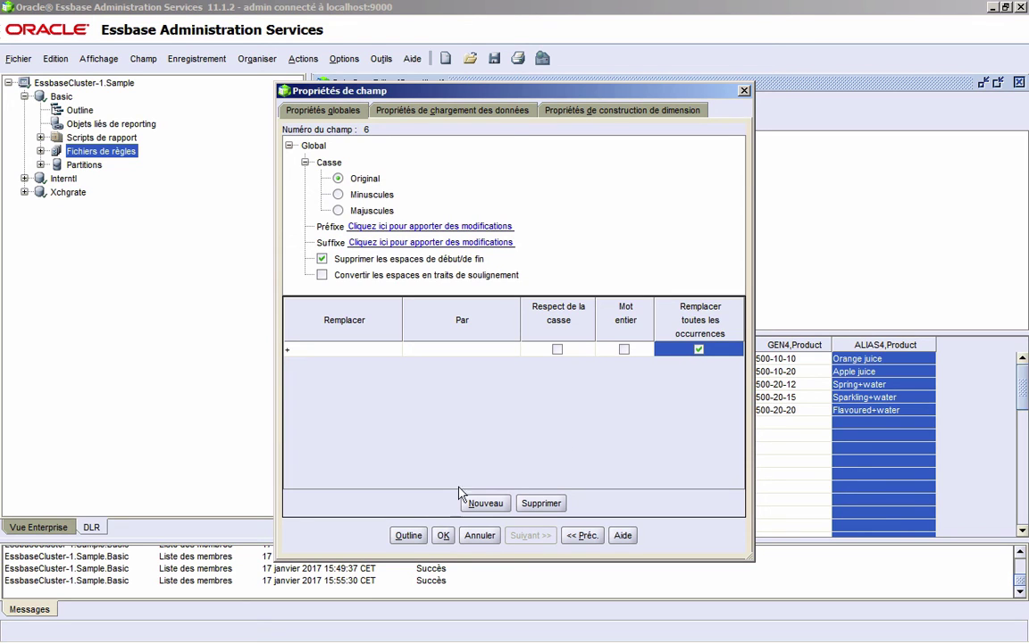
click(443, 535)
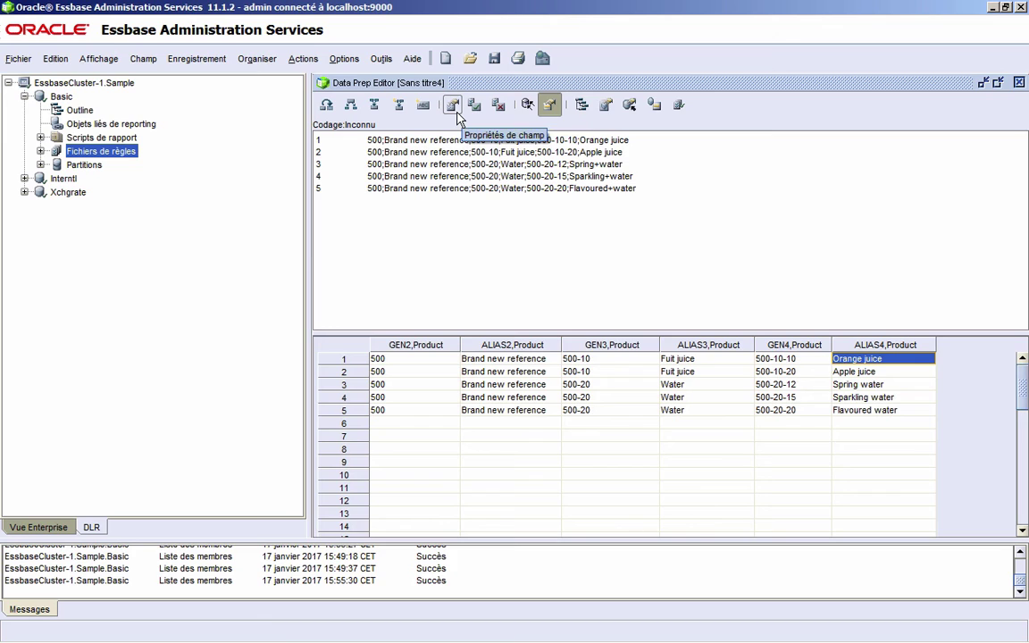
click(678, 105)
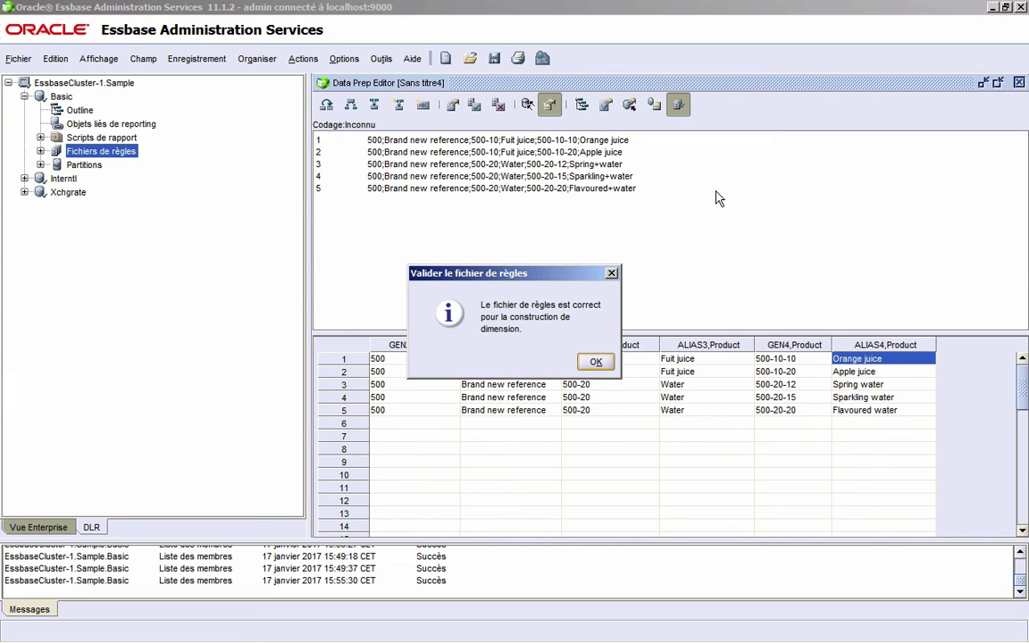
click(595, 363)
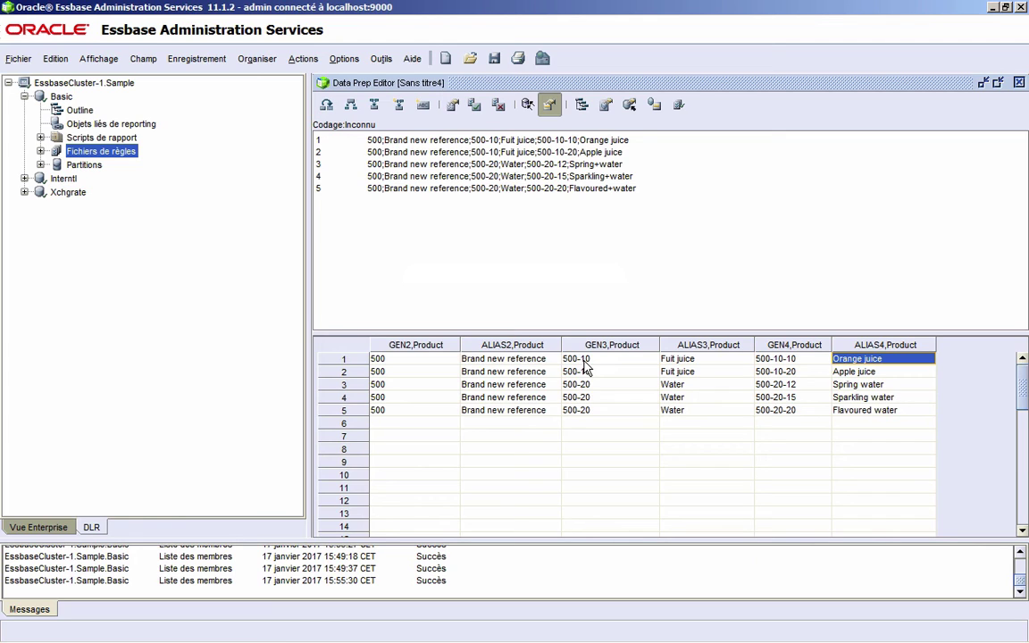
- Open the outline of the Basic database and expand the Product dimension to examine its existing members
click(78, 112)
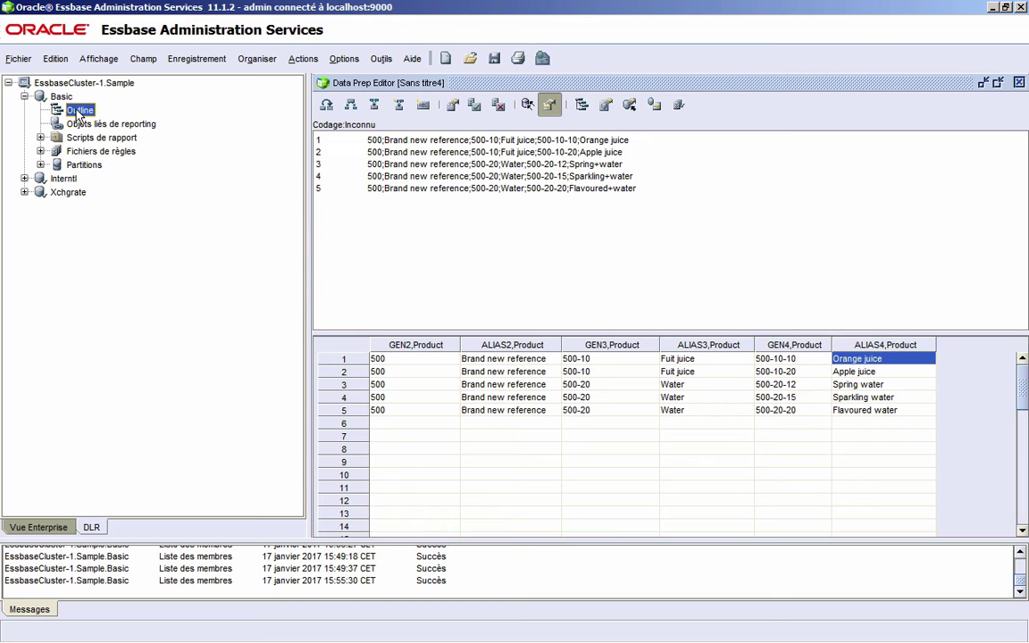
double_click(78, 111)
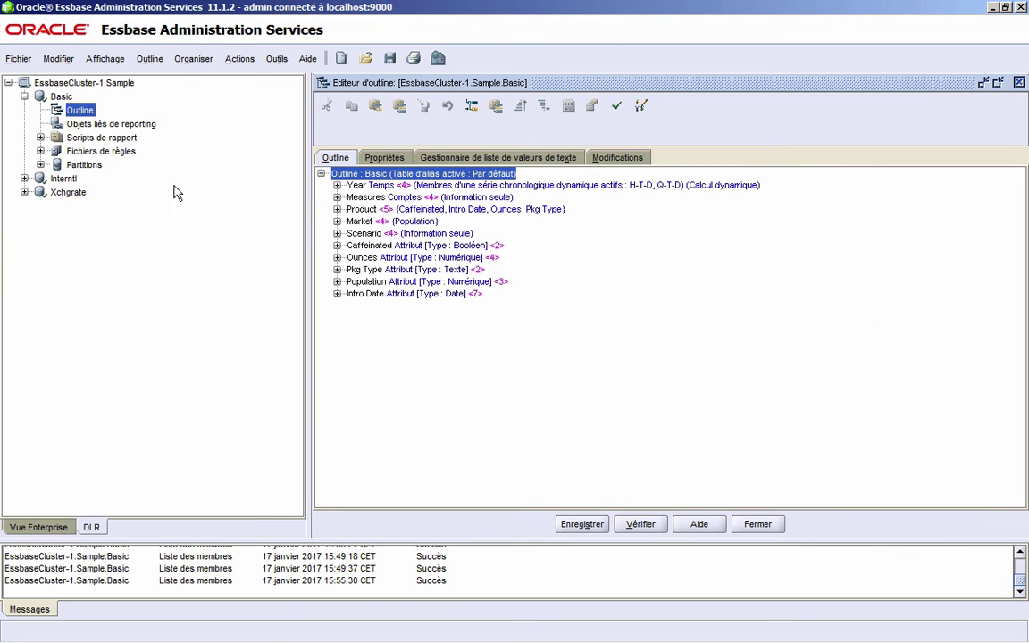
click(336, 210)
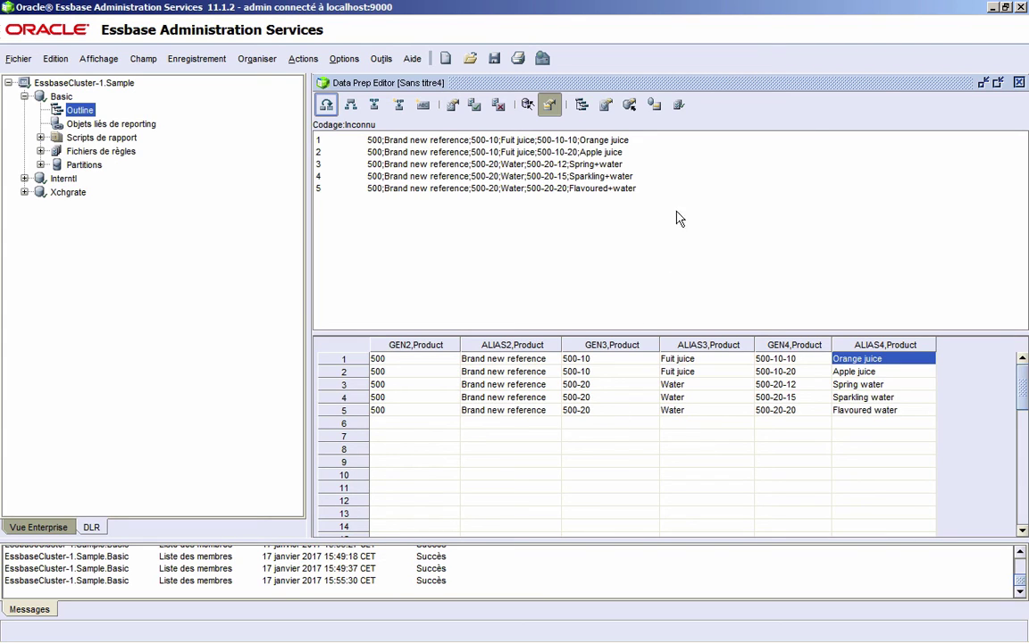
- Set member sorting to Croissant in the rules file's dimension build settings for Product, and apply the settings
click(655, 106)
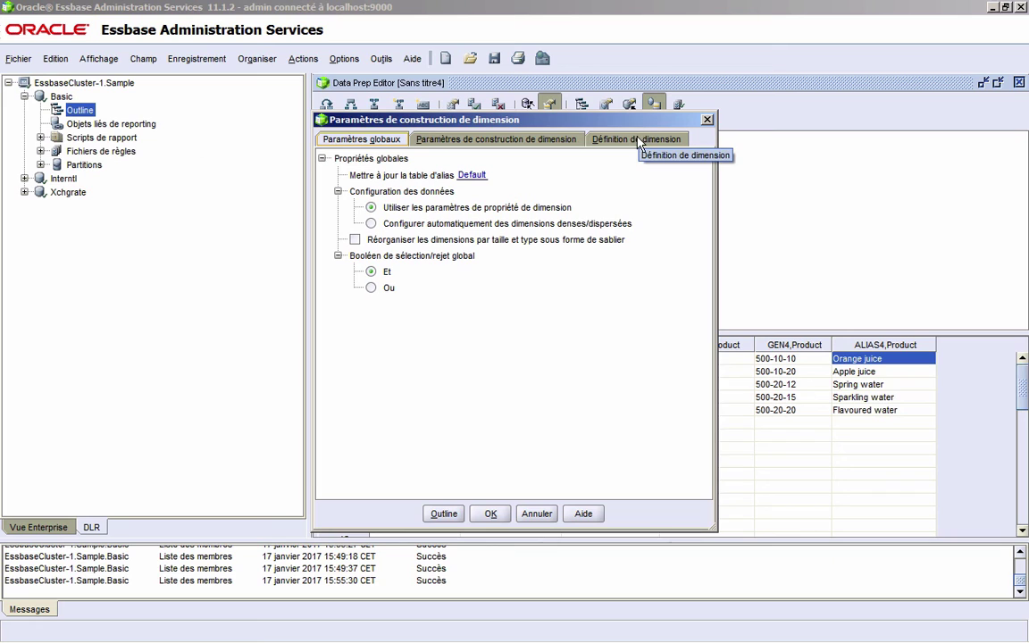
click(572, 141)
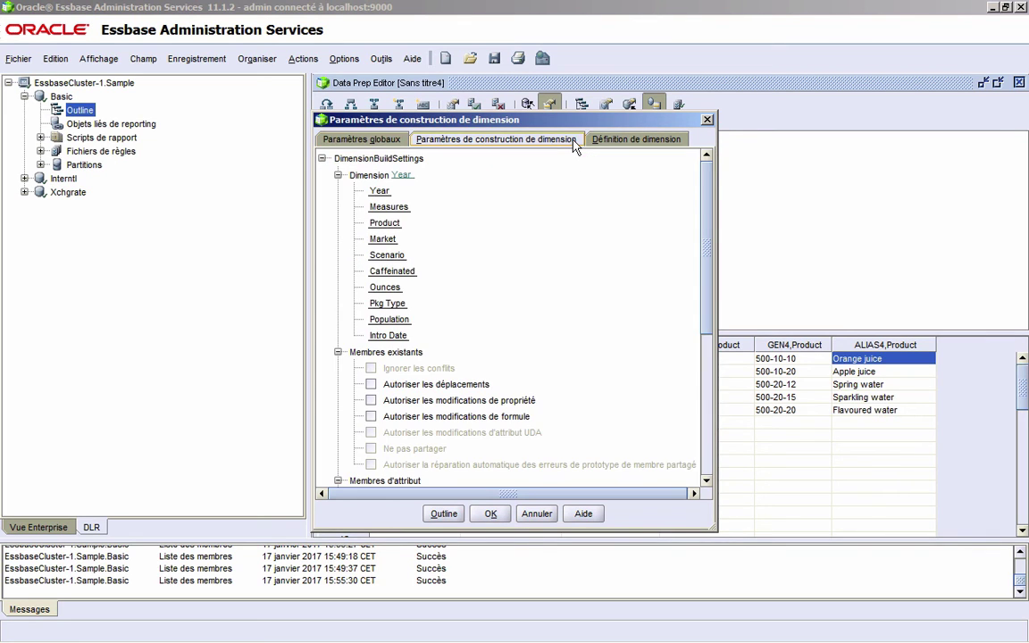
click(387, 225)
scroll(464, 264, down, 3)
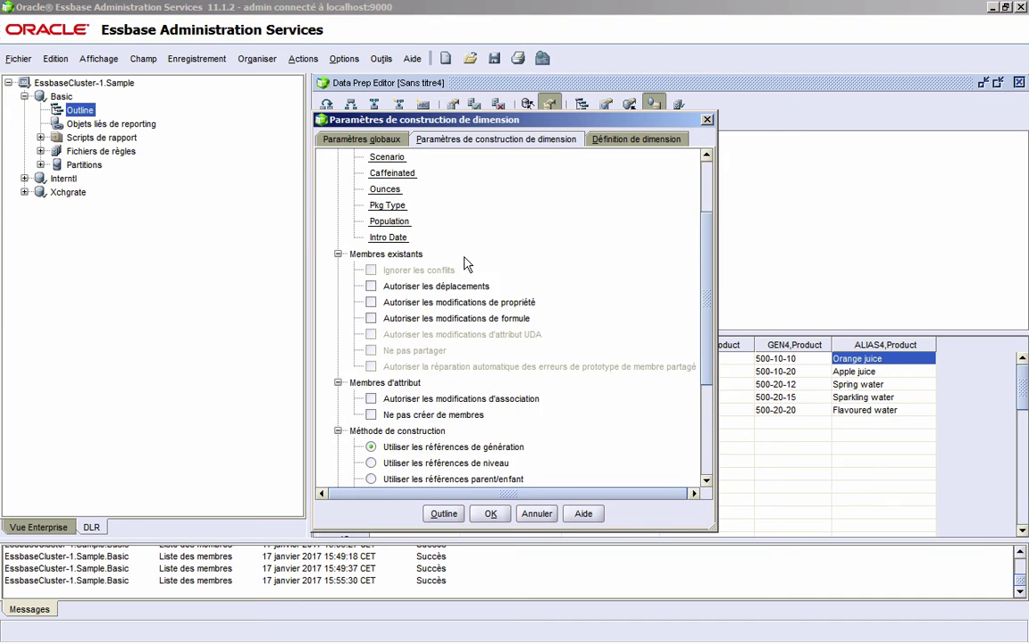
scroll(463, 265, down, 3)
scroll(463, 265, down, 3)
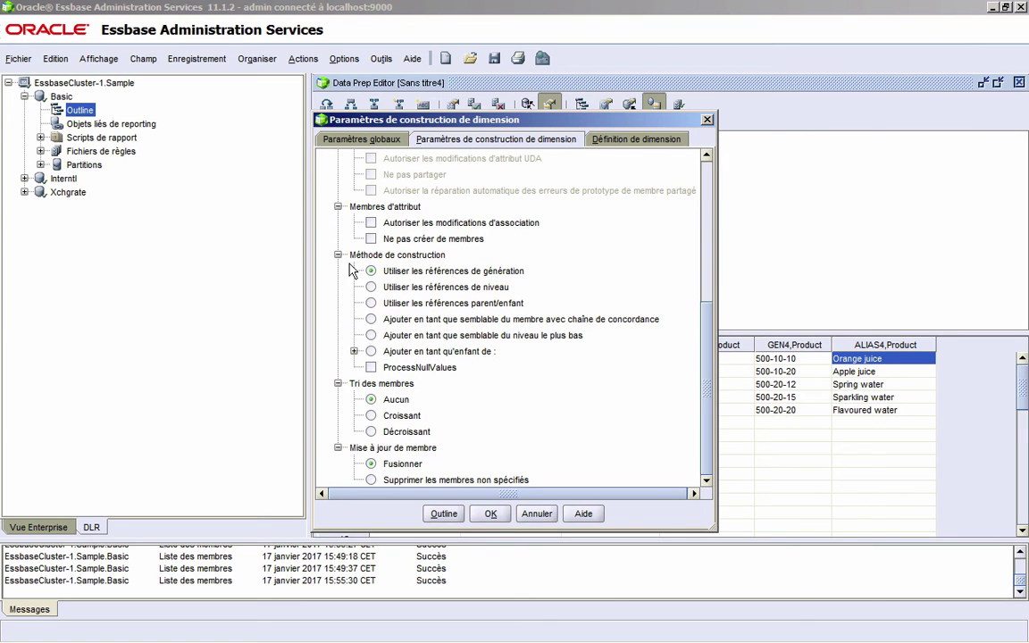
click(388, 417)
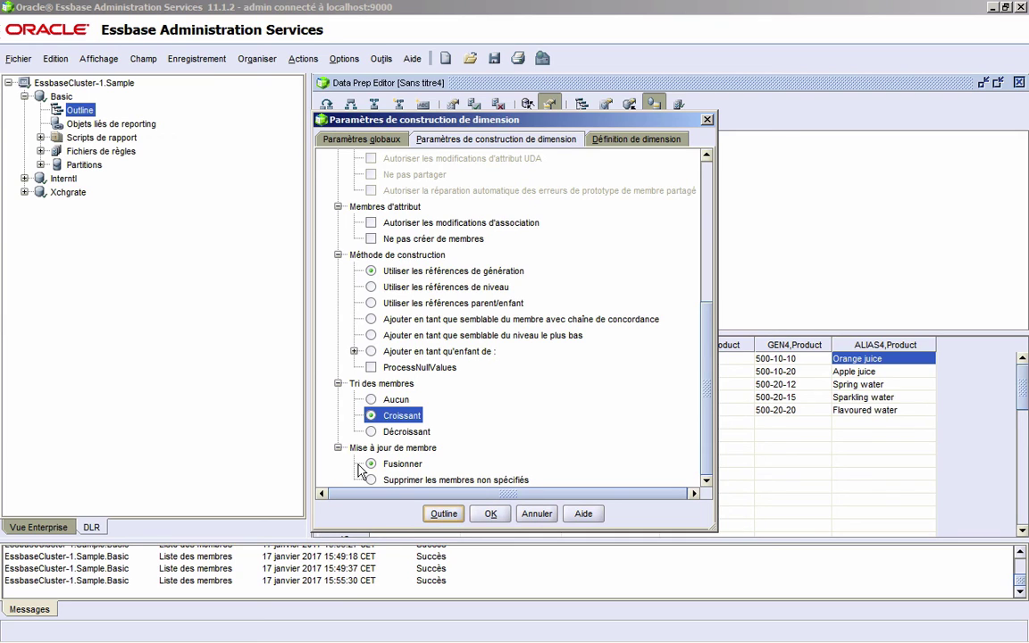
click(490, 513)
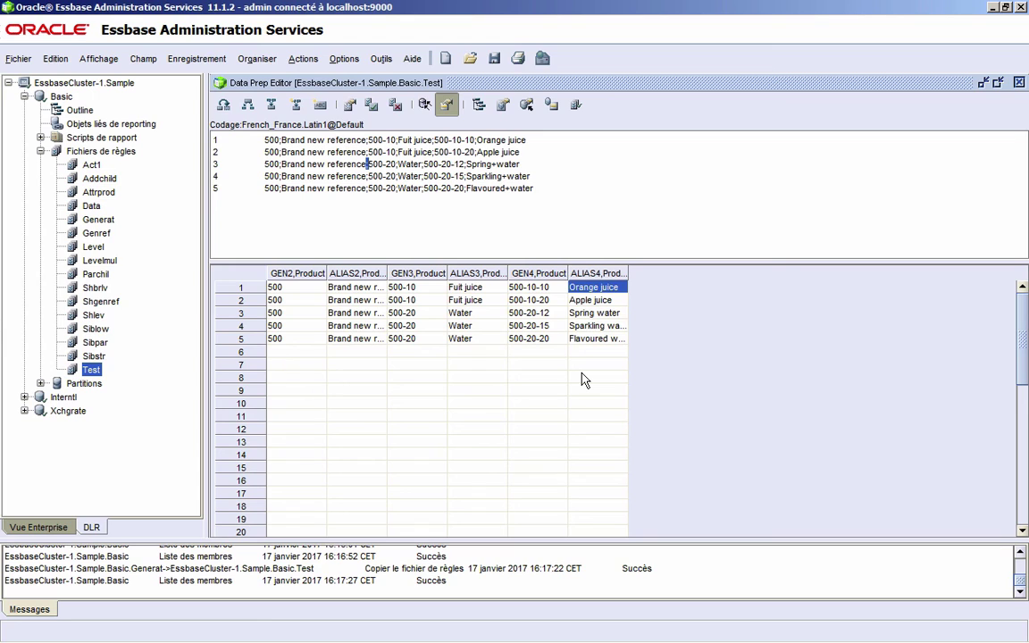
- Close the Test rules file, open the Basic outline in a maximized editor and start an outline update
click(1019, 83)
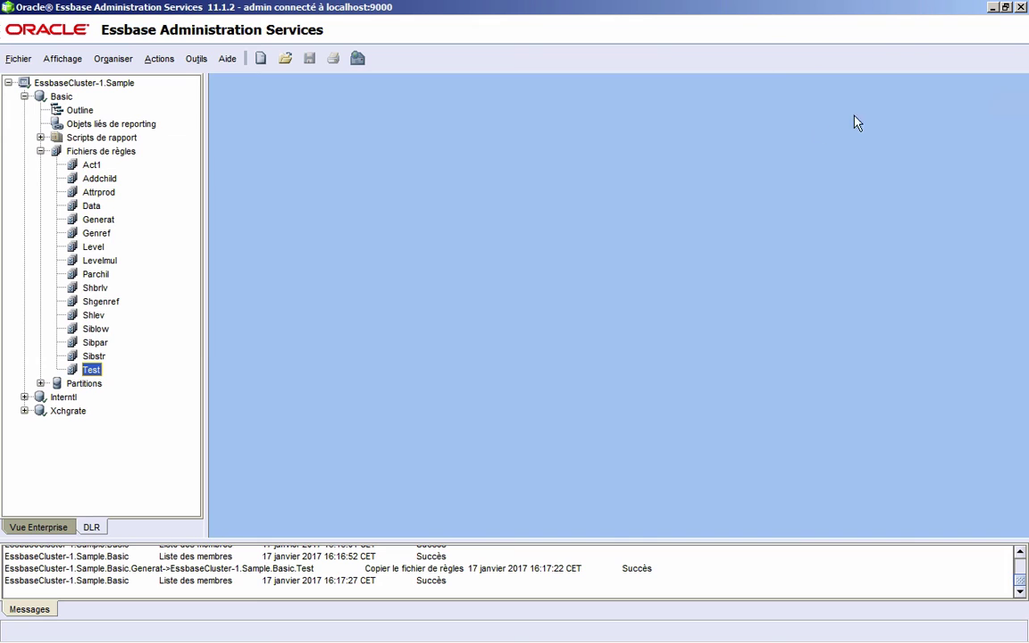
double_click(80, 110)
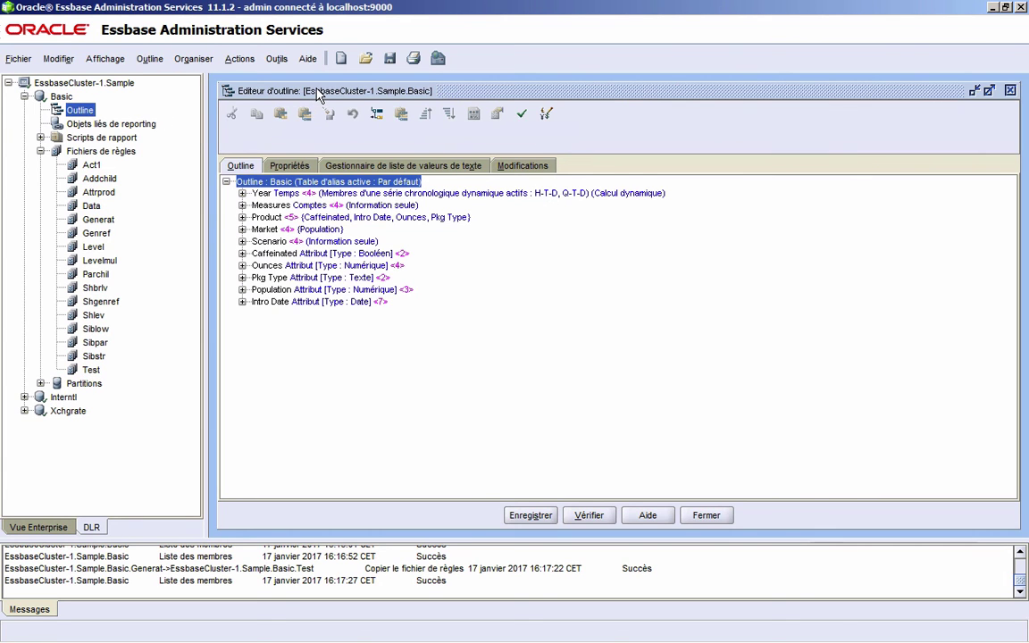
double_click(317, 92)
click(150, 59)
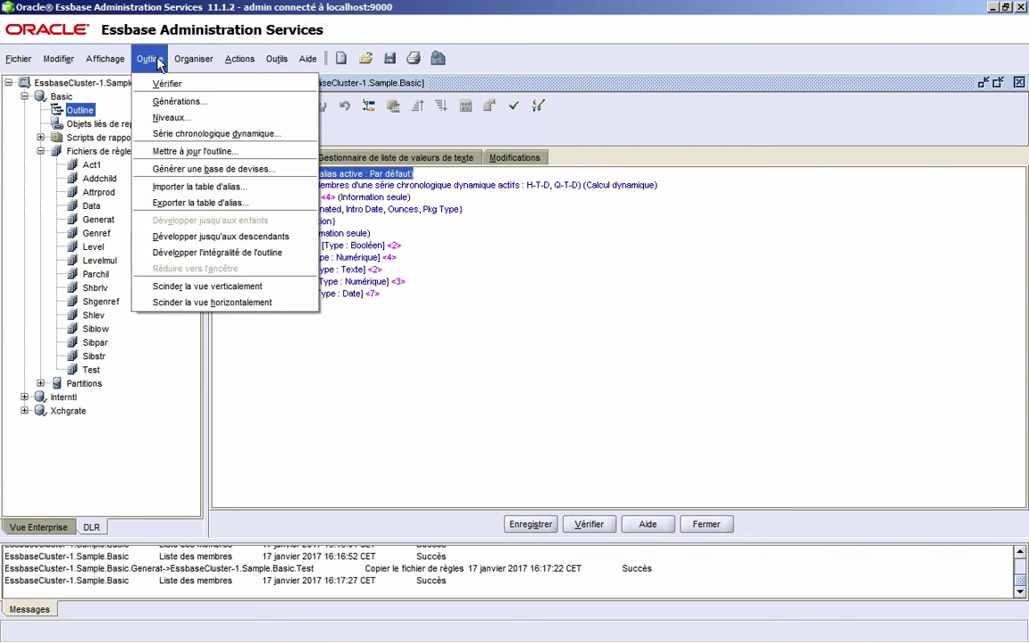
click(173, 153)
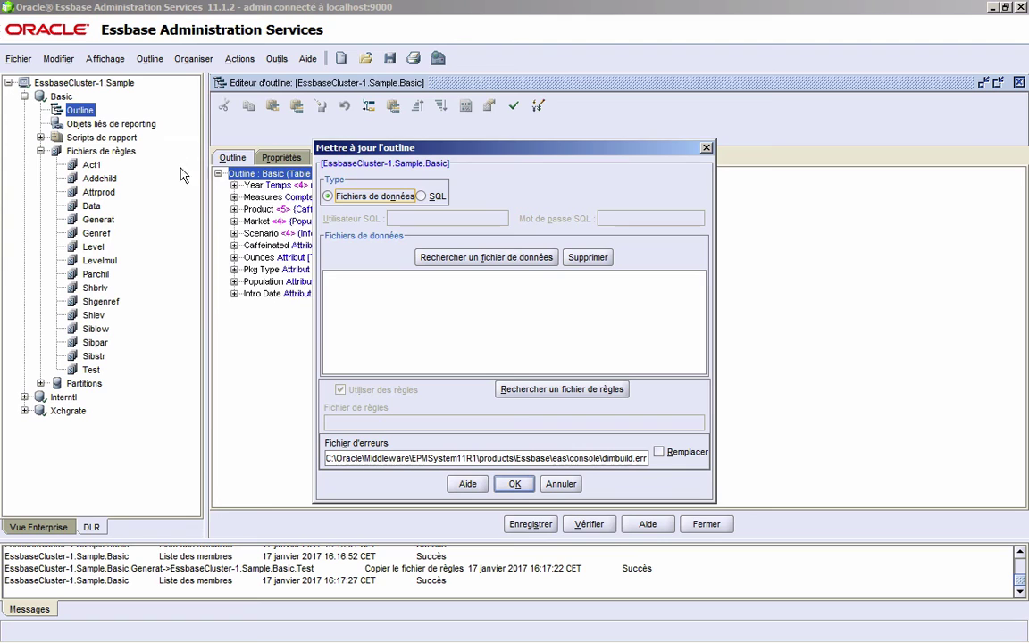
- Choose Genref.txt from the Data_source folder of the file system as the data file for the outline update
click(449, 258)
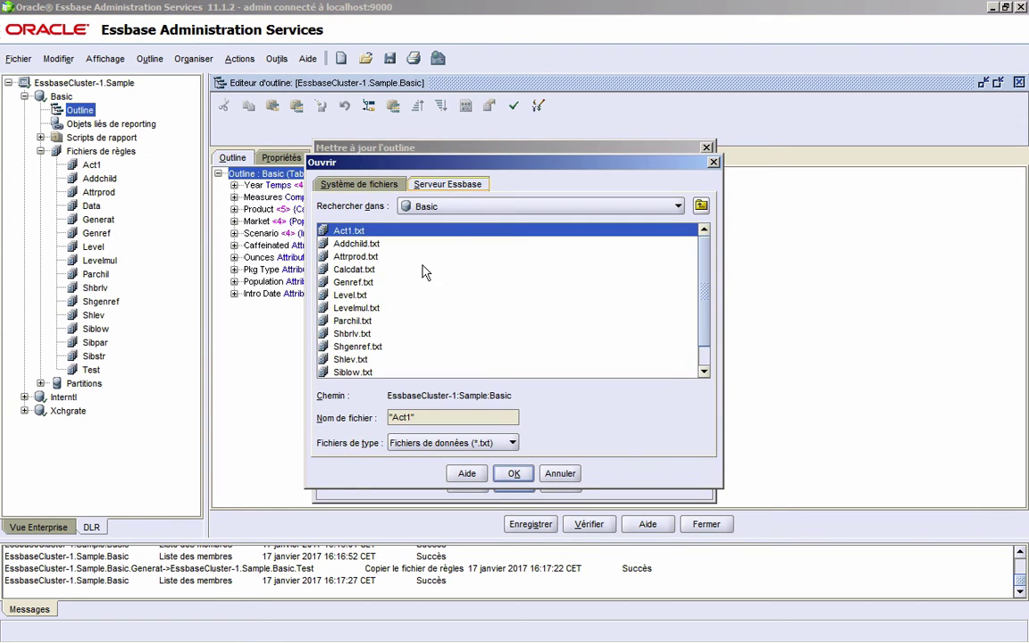
click(359, 184)
click(361, 241)
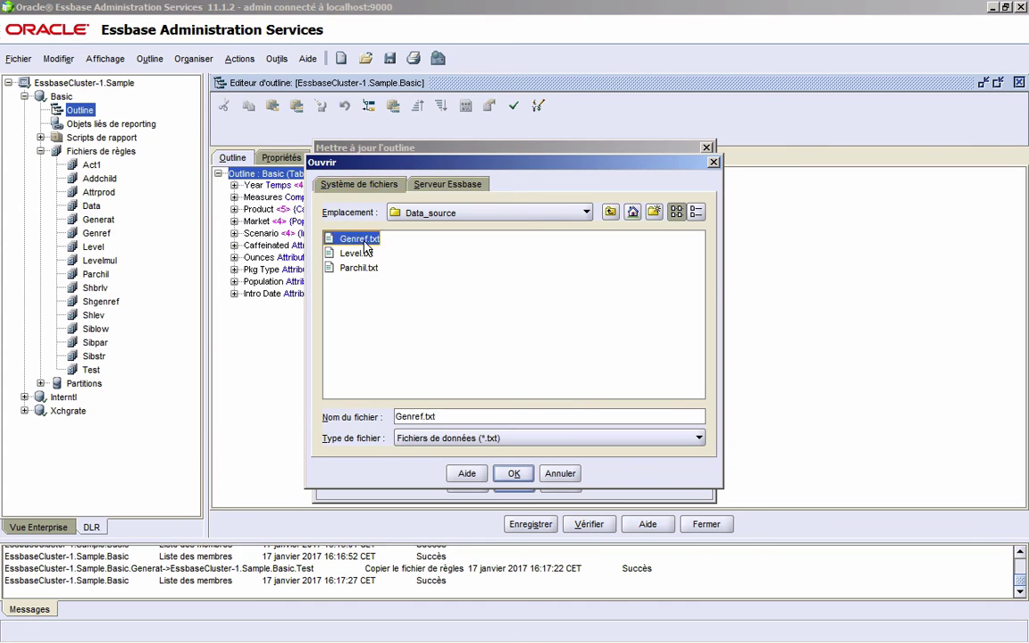
double_click(360, 241)
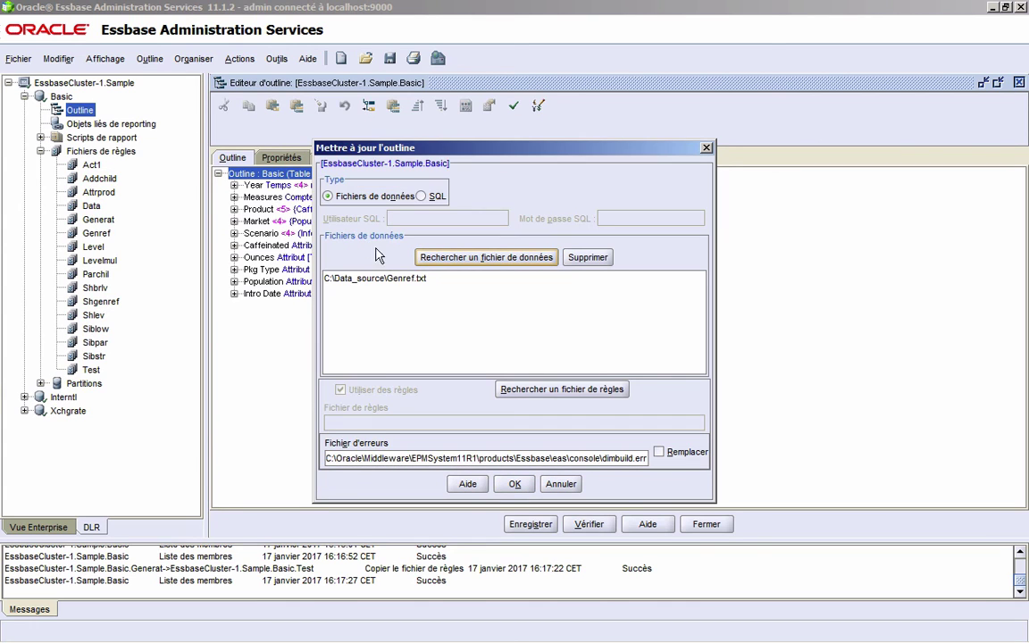
- Run the outline update with the server rules file Generat.rul, replacing the existing error file, and dismiss the build report
click(540, 389)
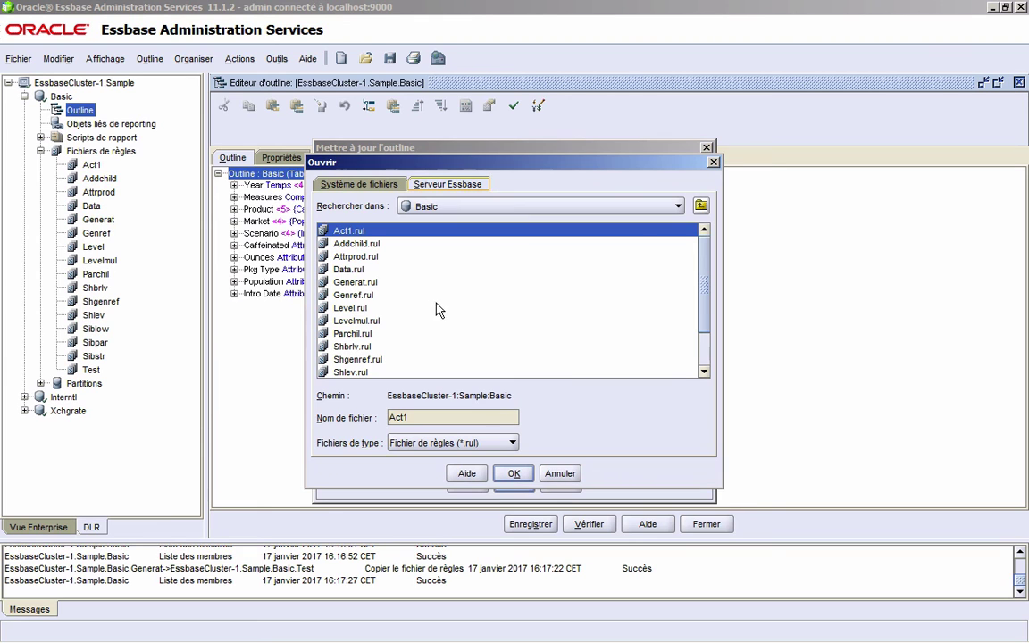
double_click(367, 281)
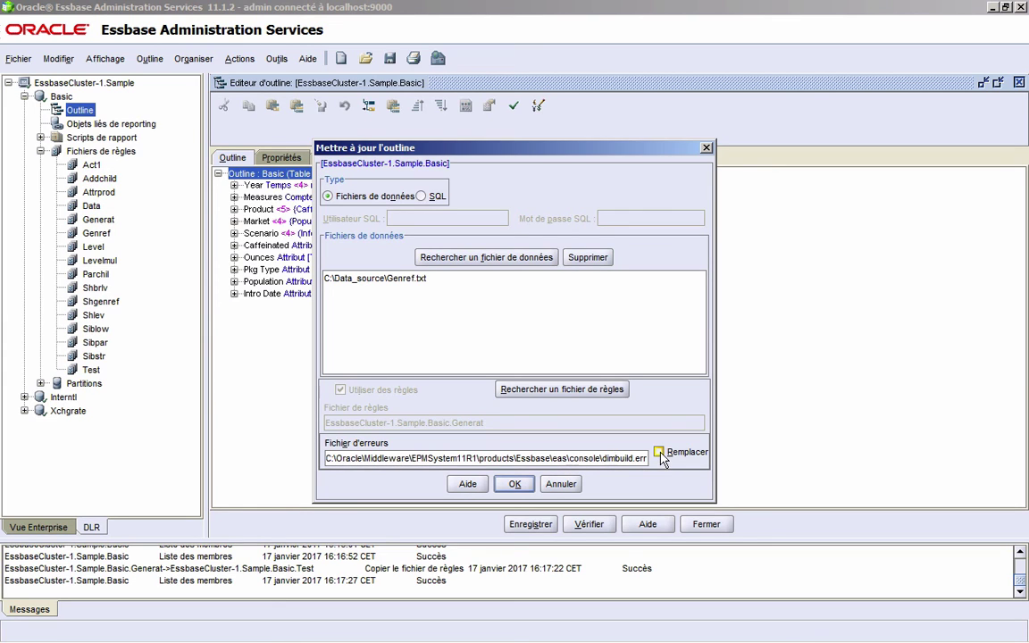
click(660, 453)
click(517, 484)
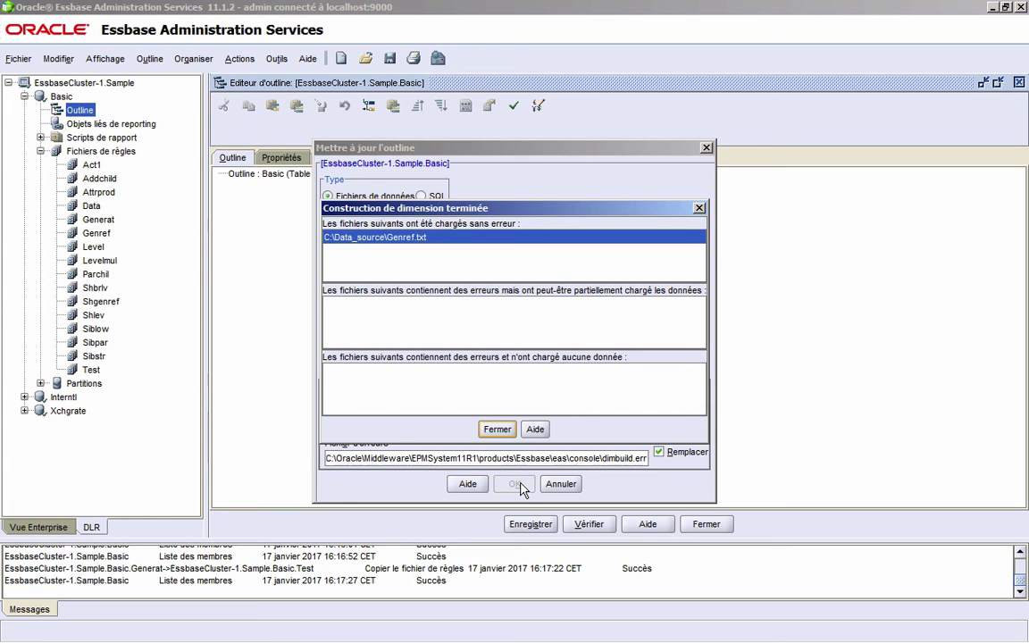
click(497, 429)
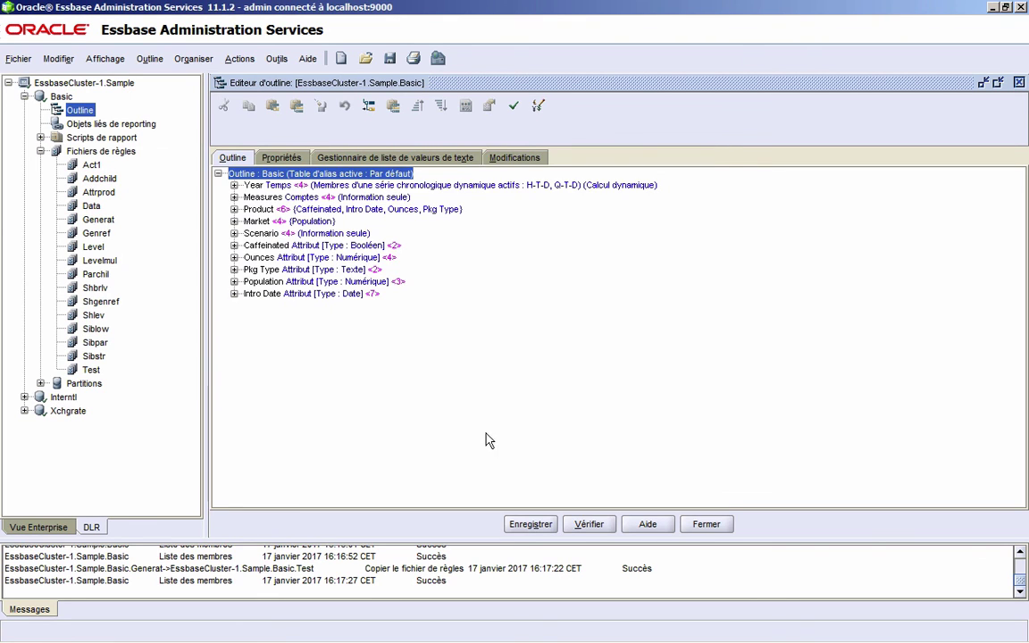
- Expand Product member 500 down to its lowest-level members to check the build, and close the outline without saving
click(234, 210)
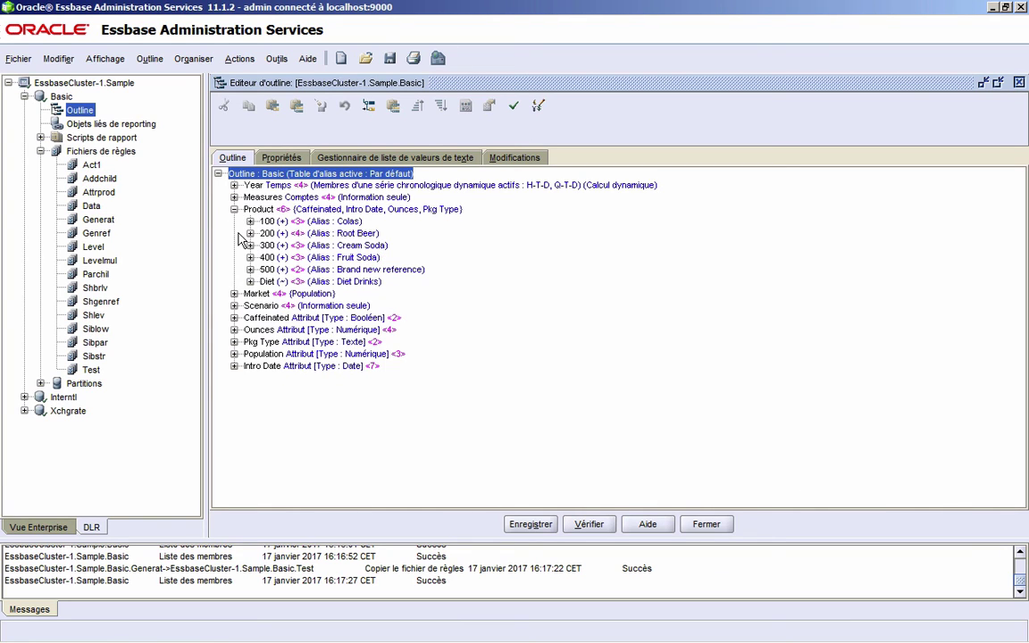
click(250, 269)
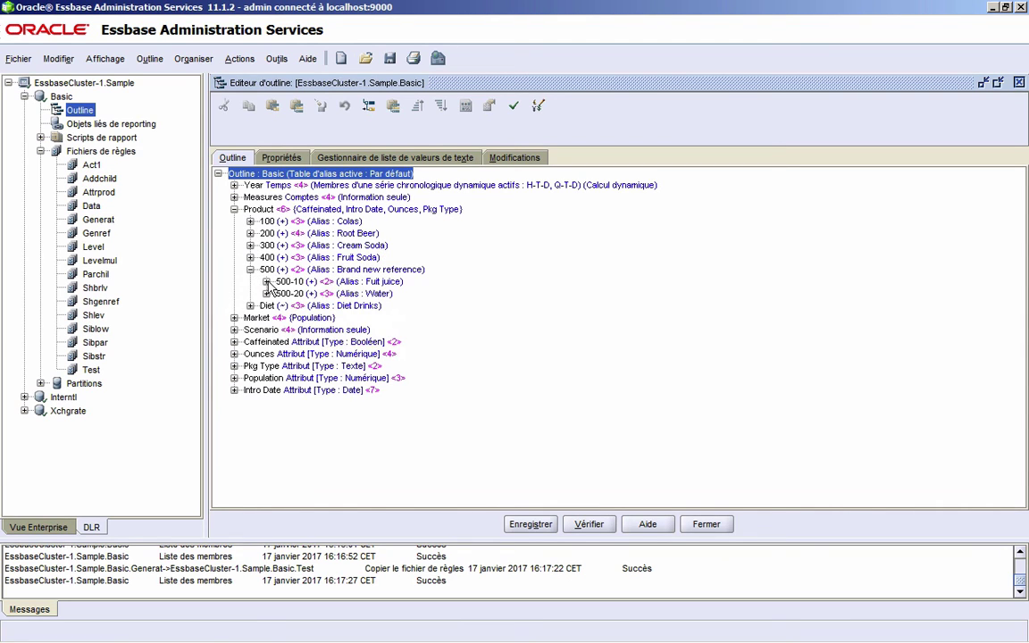
click(266, 281)
click(267, 318)
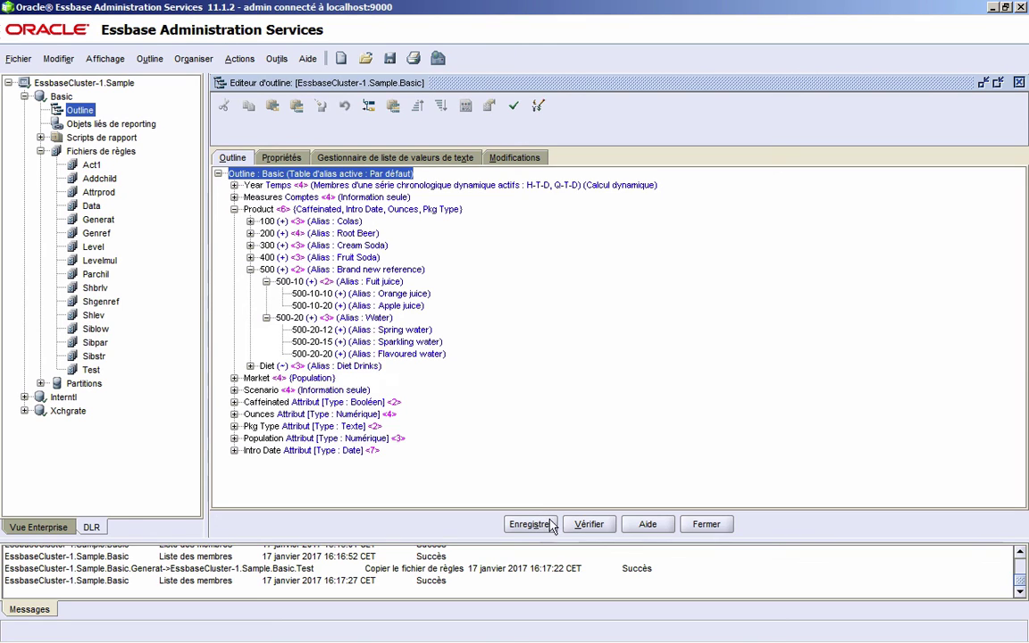
click(704, 529)
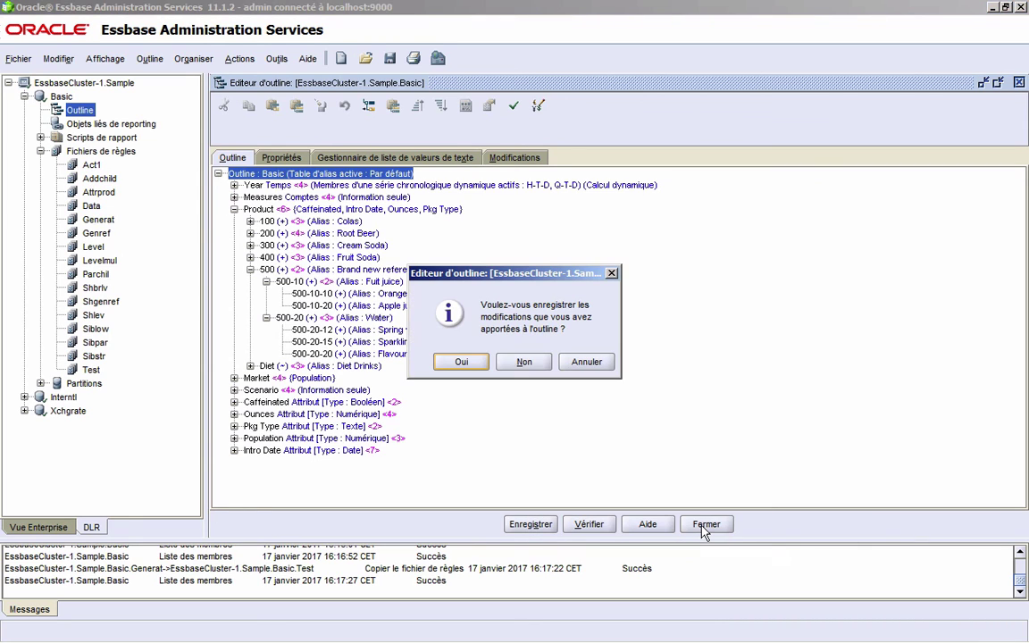
click(522, 362)
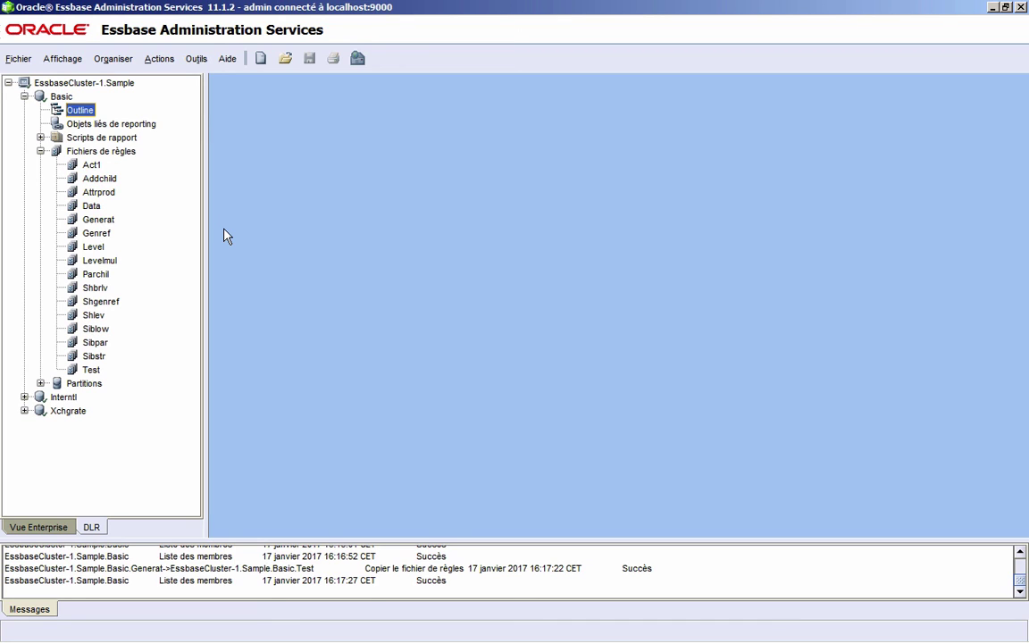
- Start a data load on the Basic database and set its mode to build only (Construction uniquement)
right_click(65, 100)
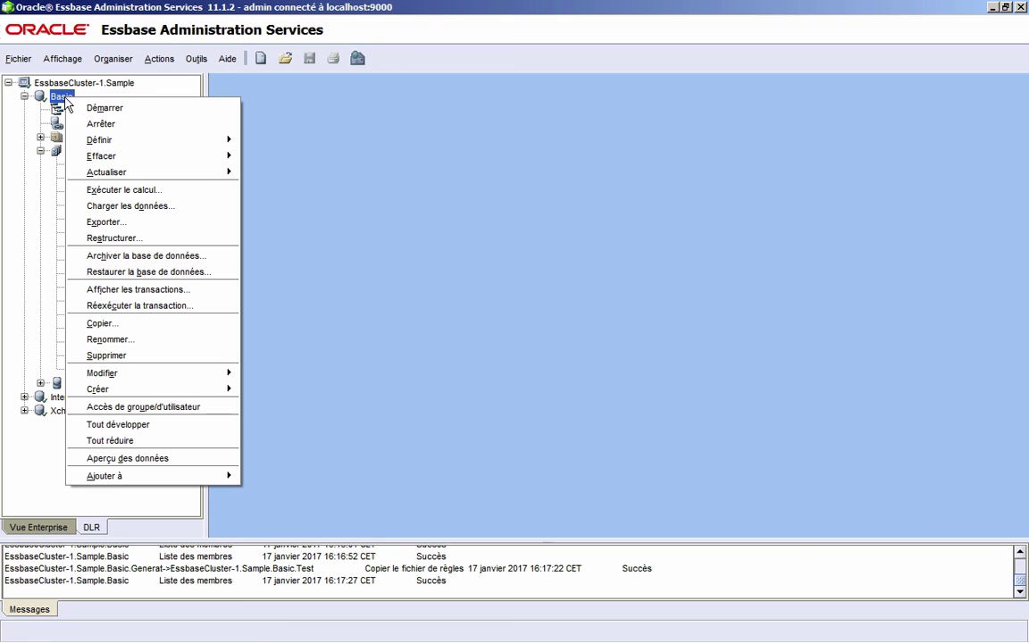
click(111, 208)
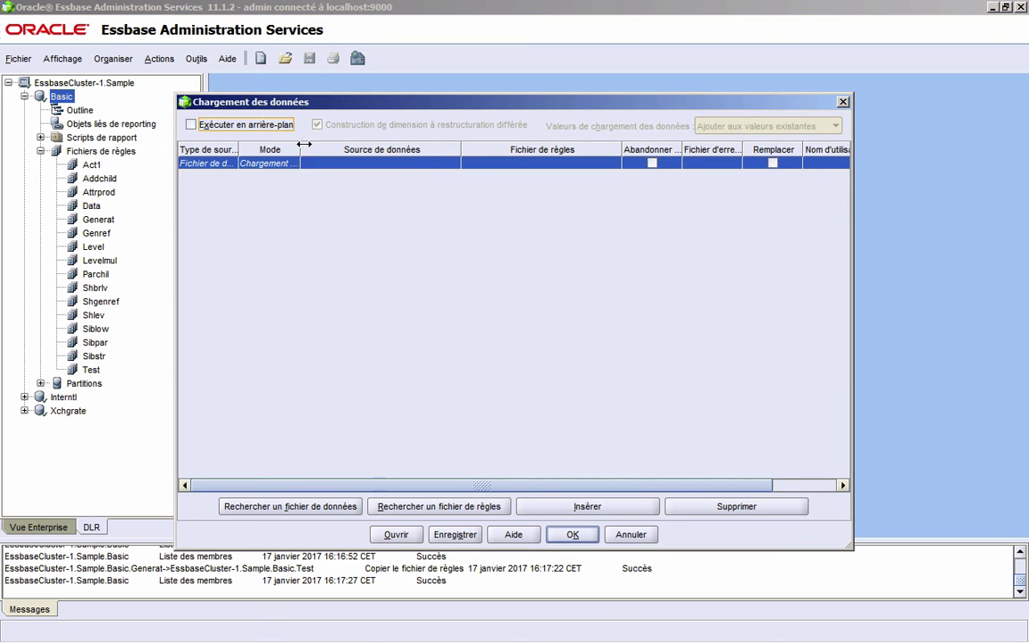
drag(300, 145, 368, 143)
click(347, 171)
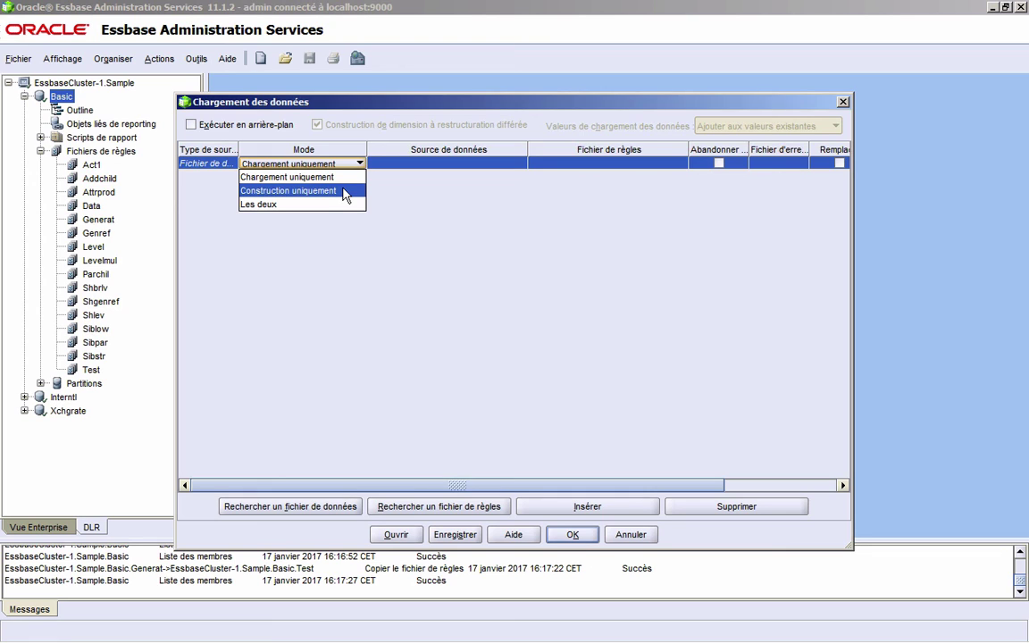
click(345, 195)
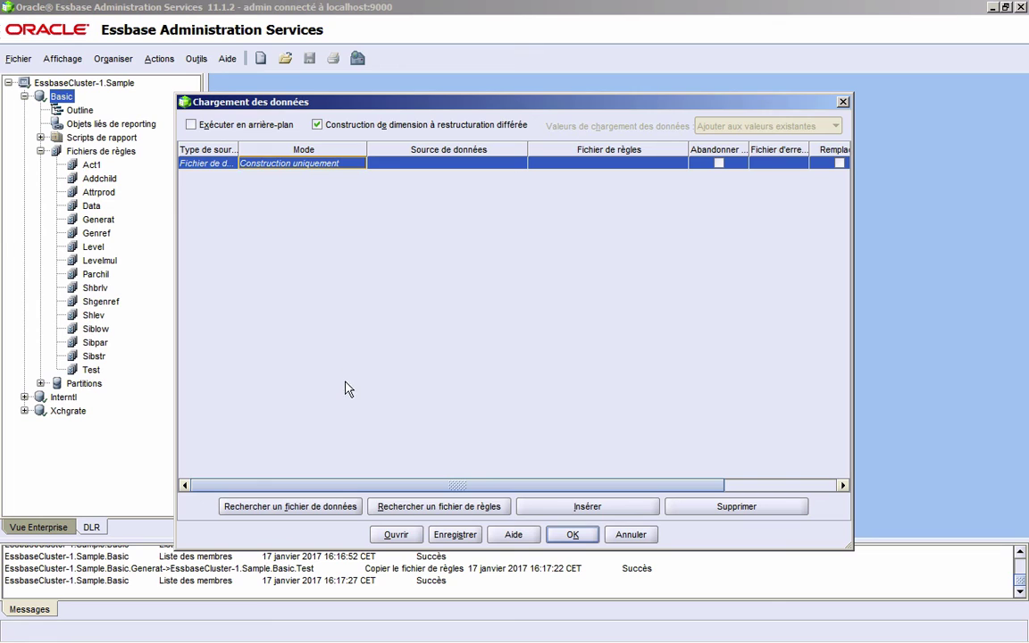
- Choose Genref.txt from the Data_source folder of the file system as the data source for the load
click(318, 509)
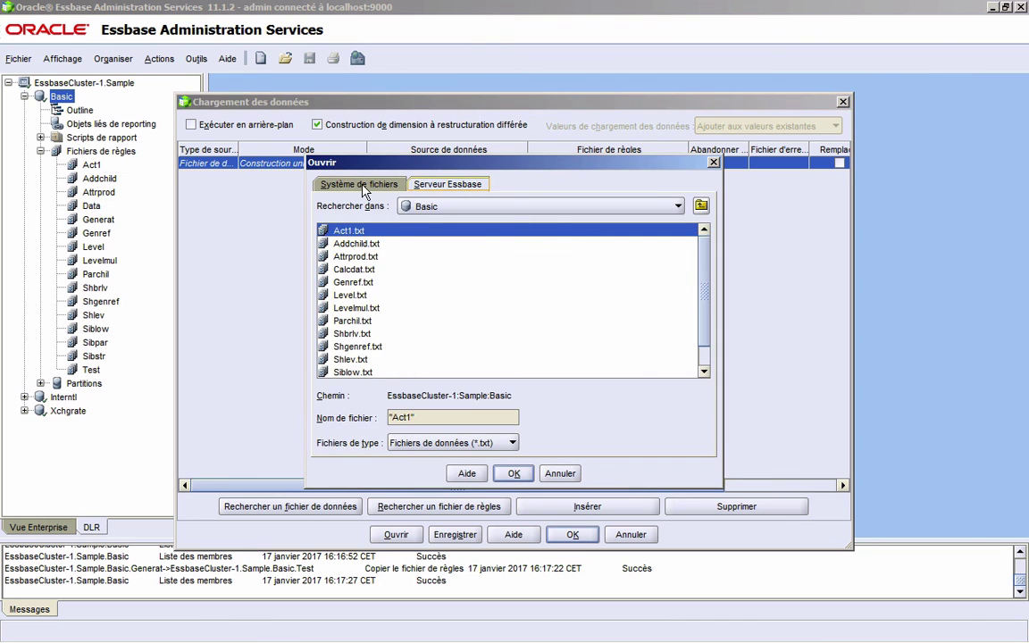
click(360, 185)
double_click(352, 239)
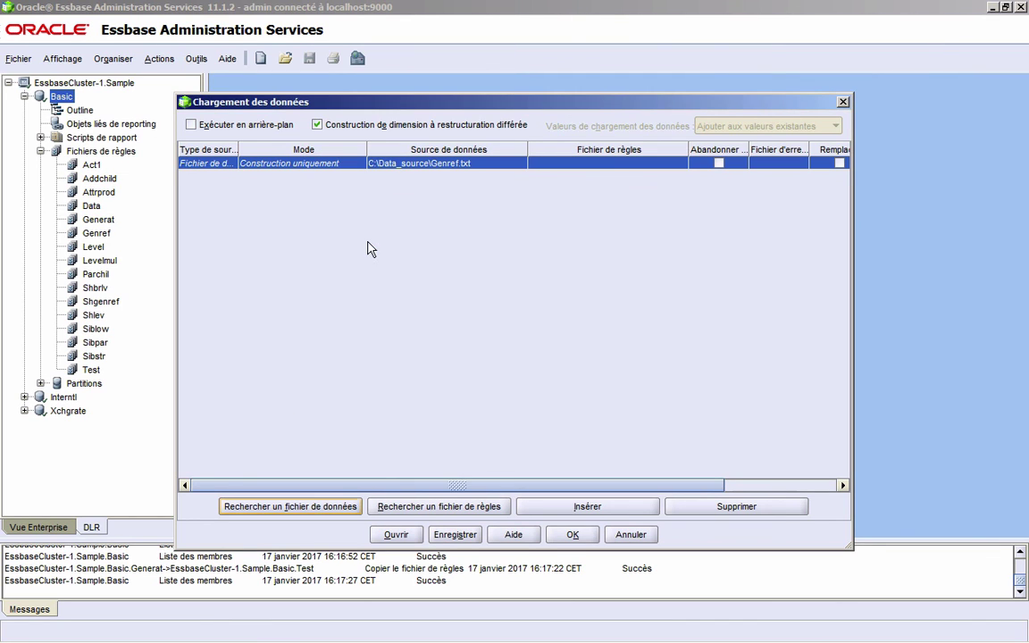
- Run the dimension build with the server rules file Generat.rul and dismiss the load results
click(452, 507)
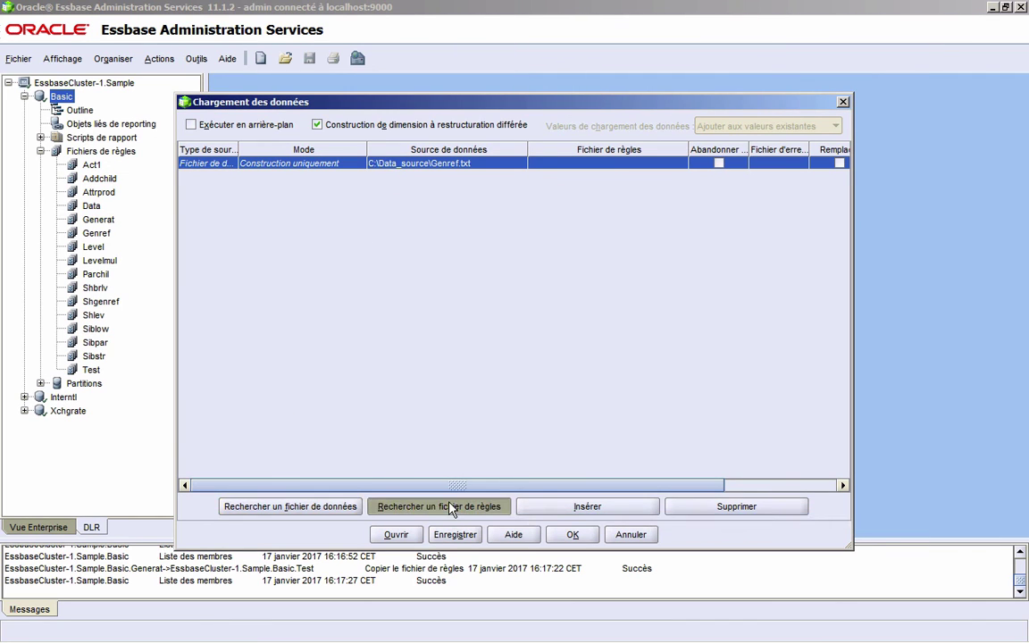
click(394, 284)
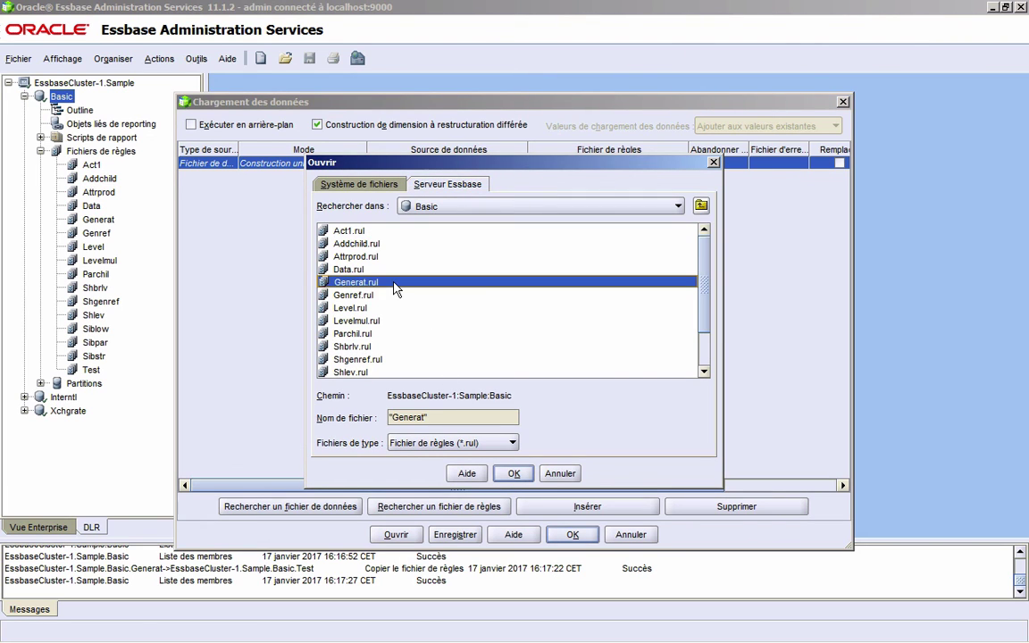
click(513, 474)
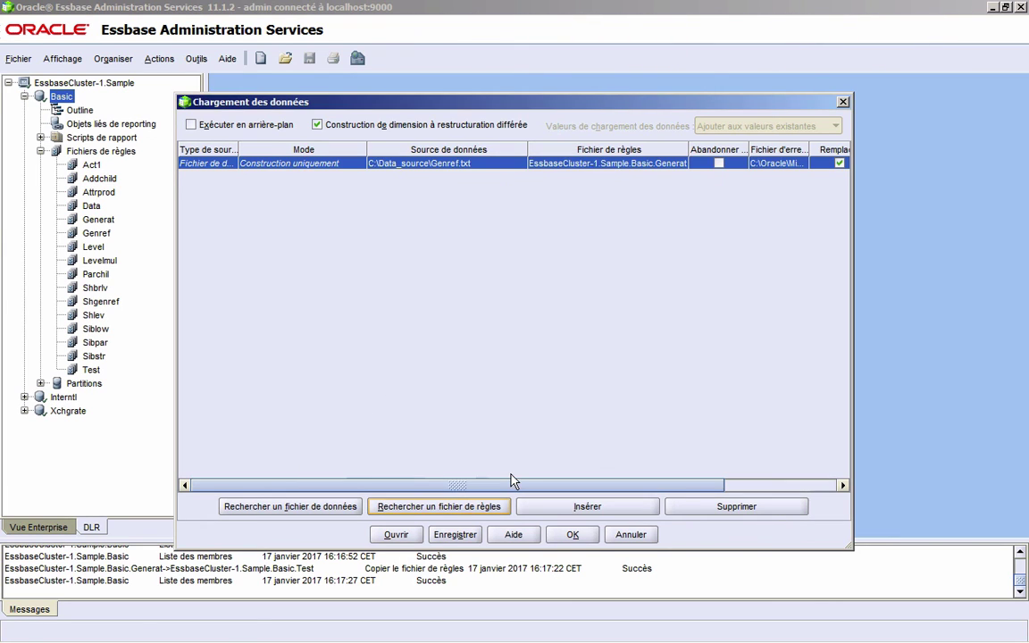
click(558, 533)
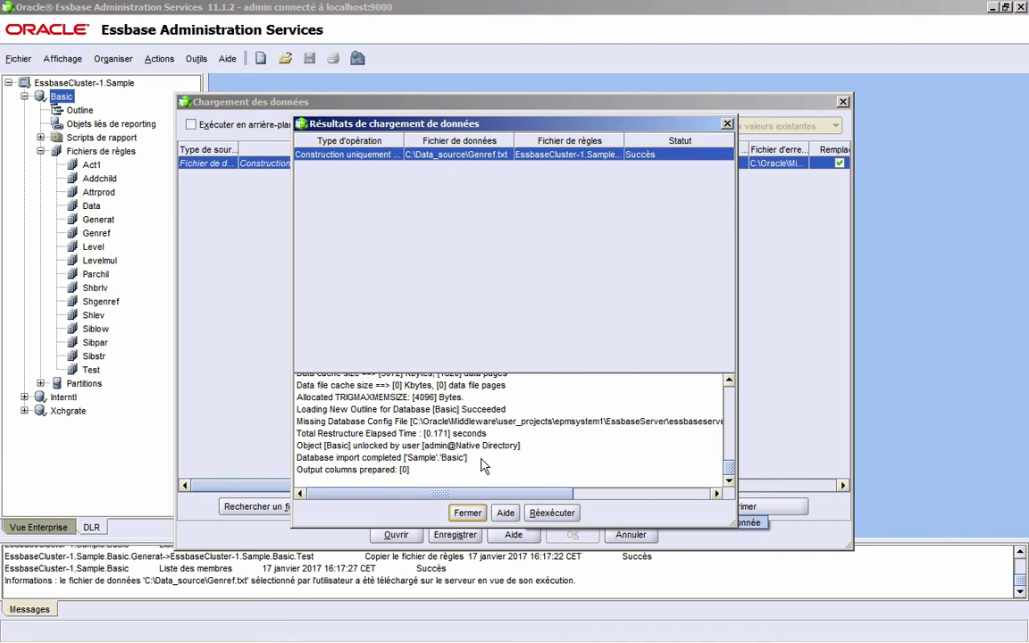
click(469, 513)
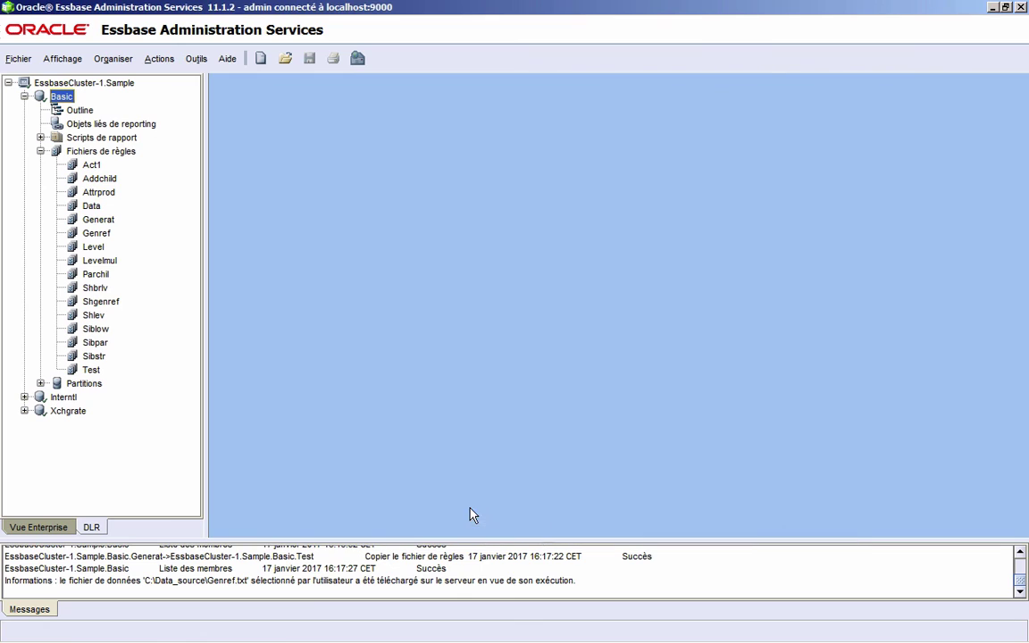
- Open the Basic outline, expand Product member 500 with its children 500-10 and 500-20 to check the build, and close the outline
double_click(80, 110)
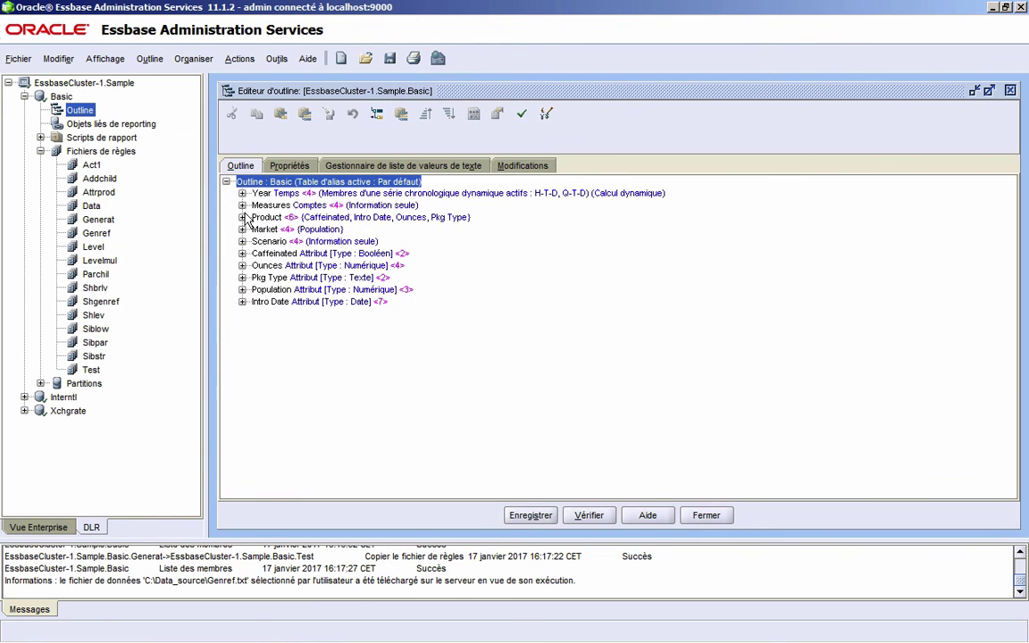
click(242, 217)
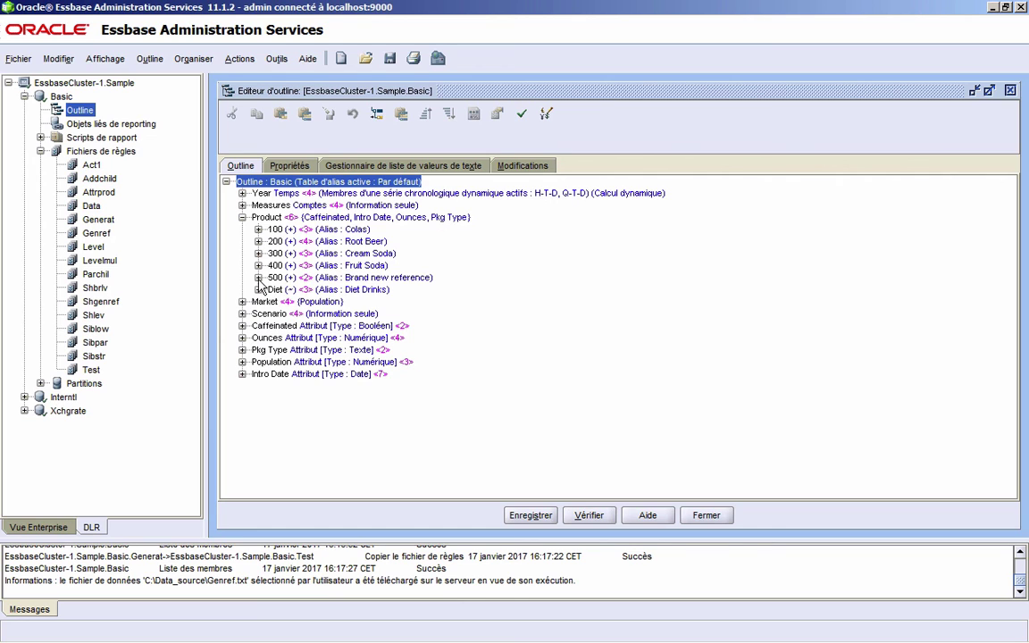
click(258, 277)
click(274, 290)
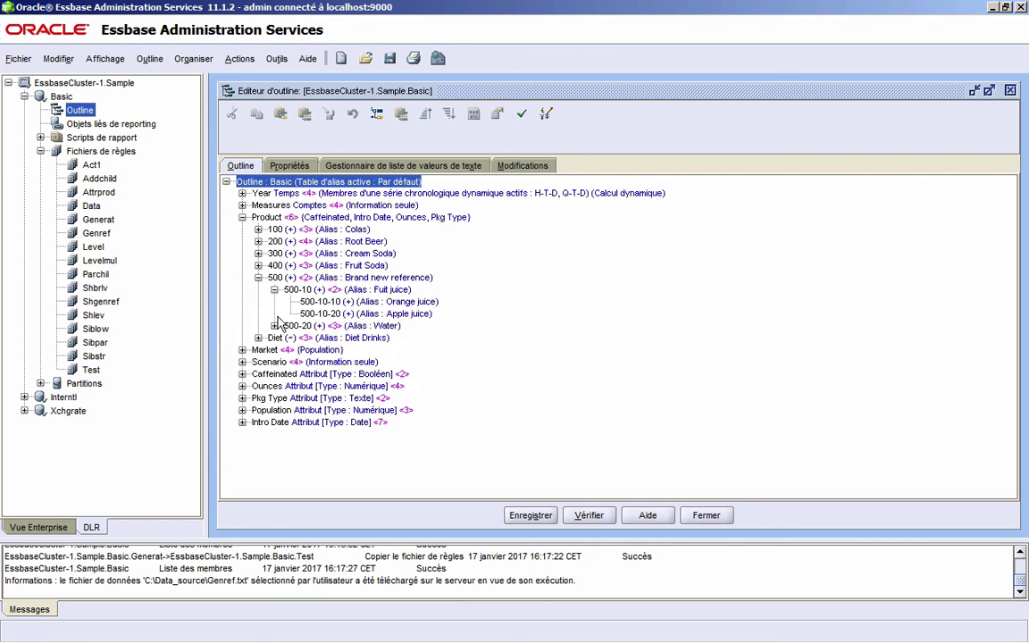
click(274, 326)
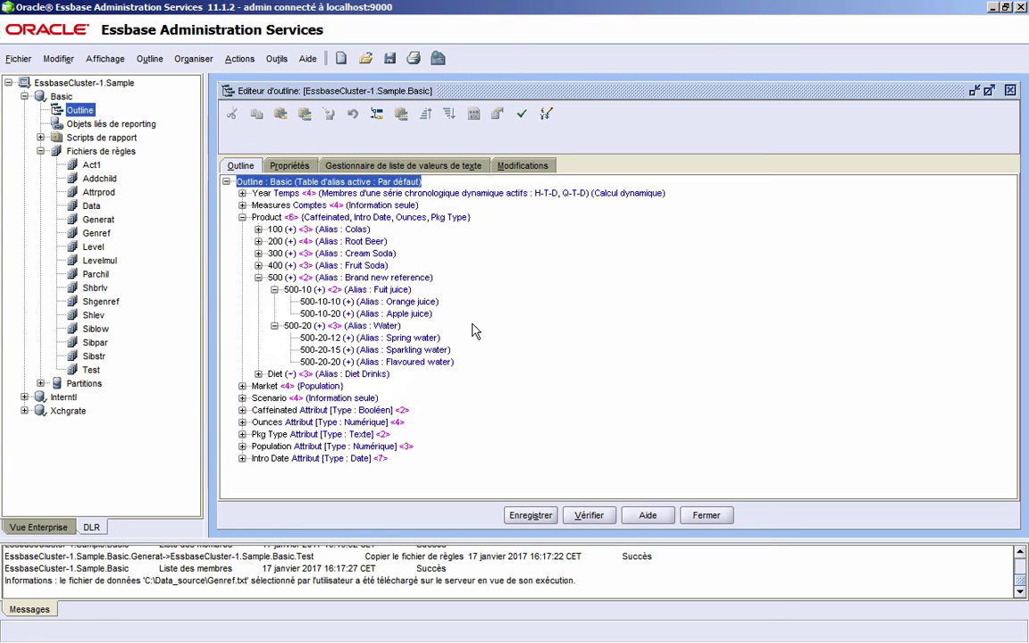
click(706, 516)
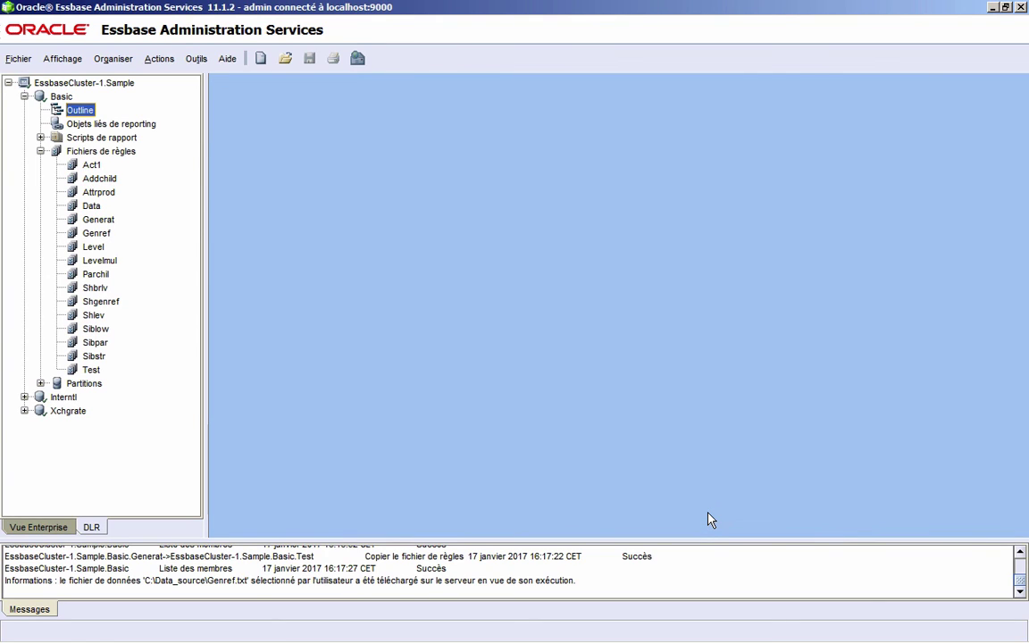